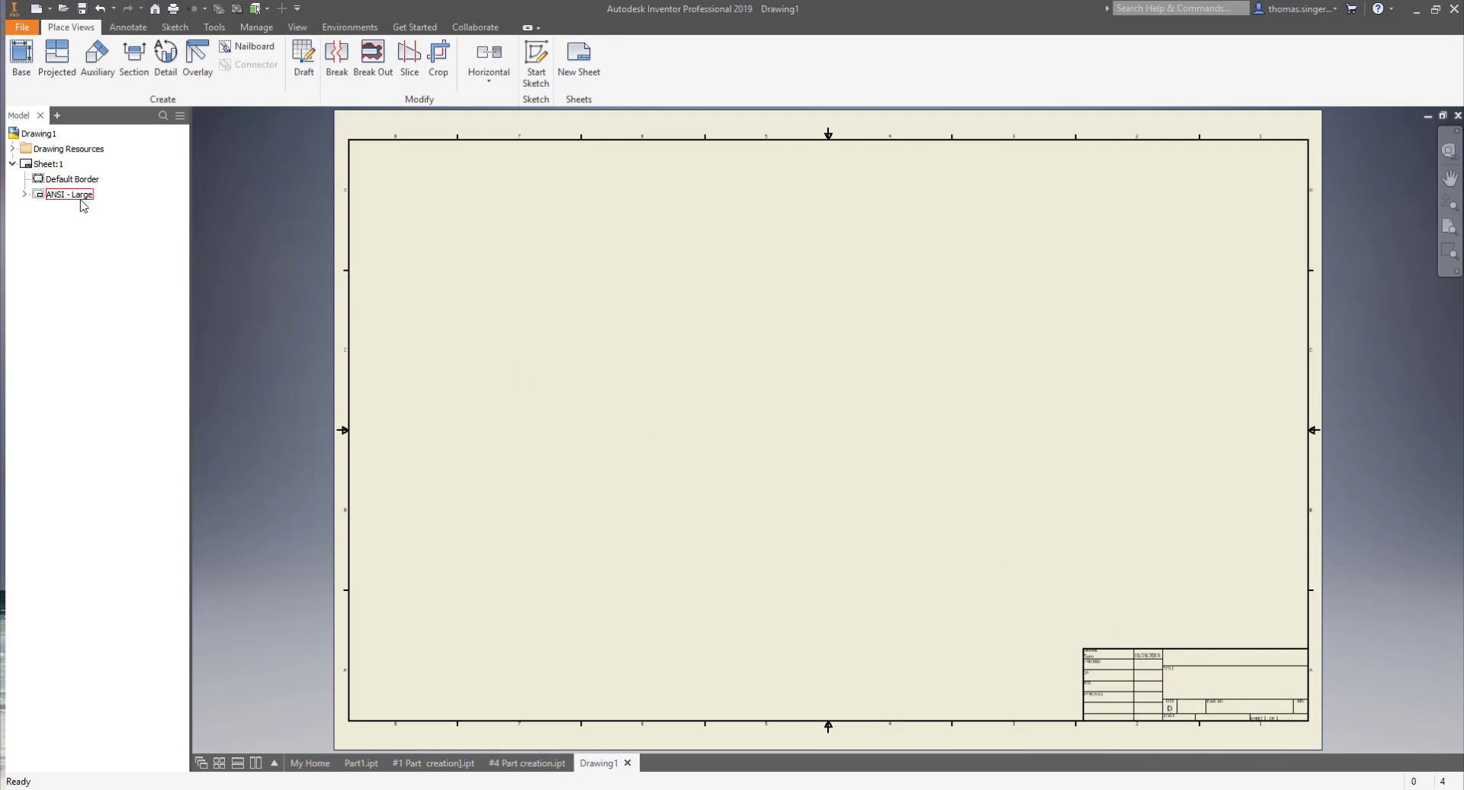
# Change the size of the drawing's sheet to B, keeping landscape orientation
pyautogui.rightClick(42, 162)
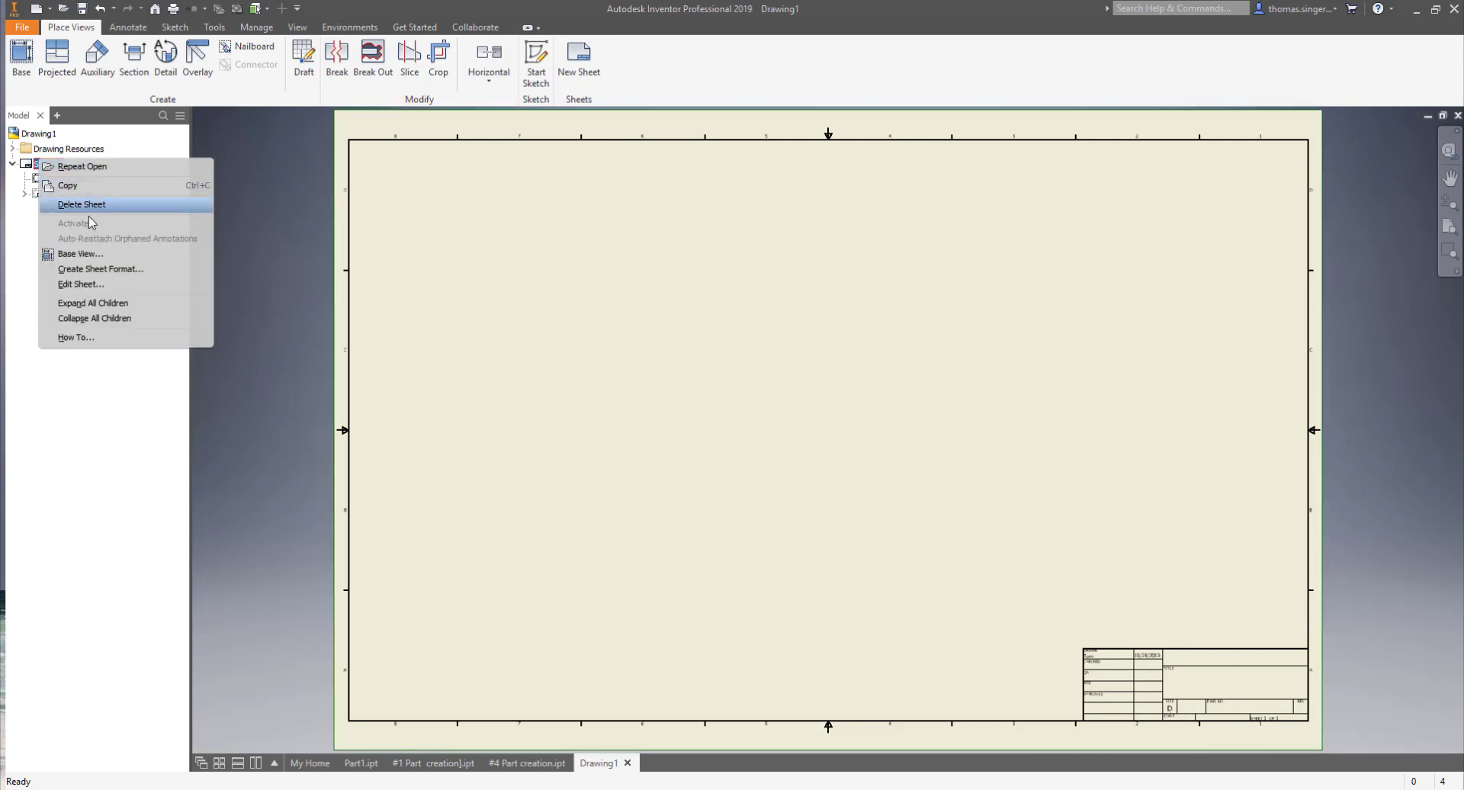
pyautogui.click(76, 286)
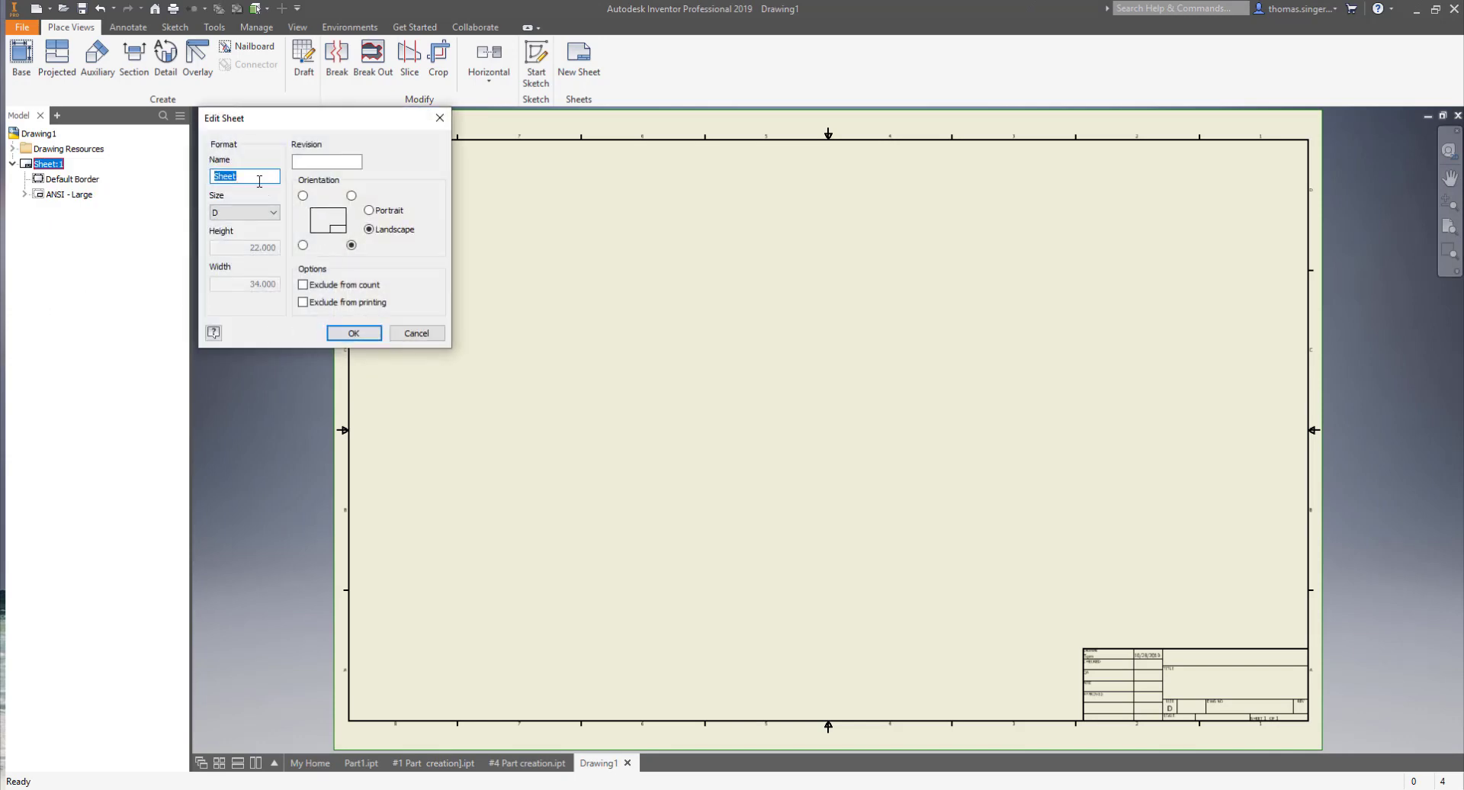
pyautogui.click(234, 219)
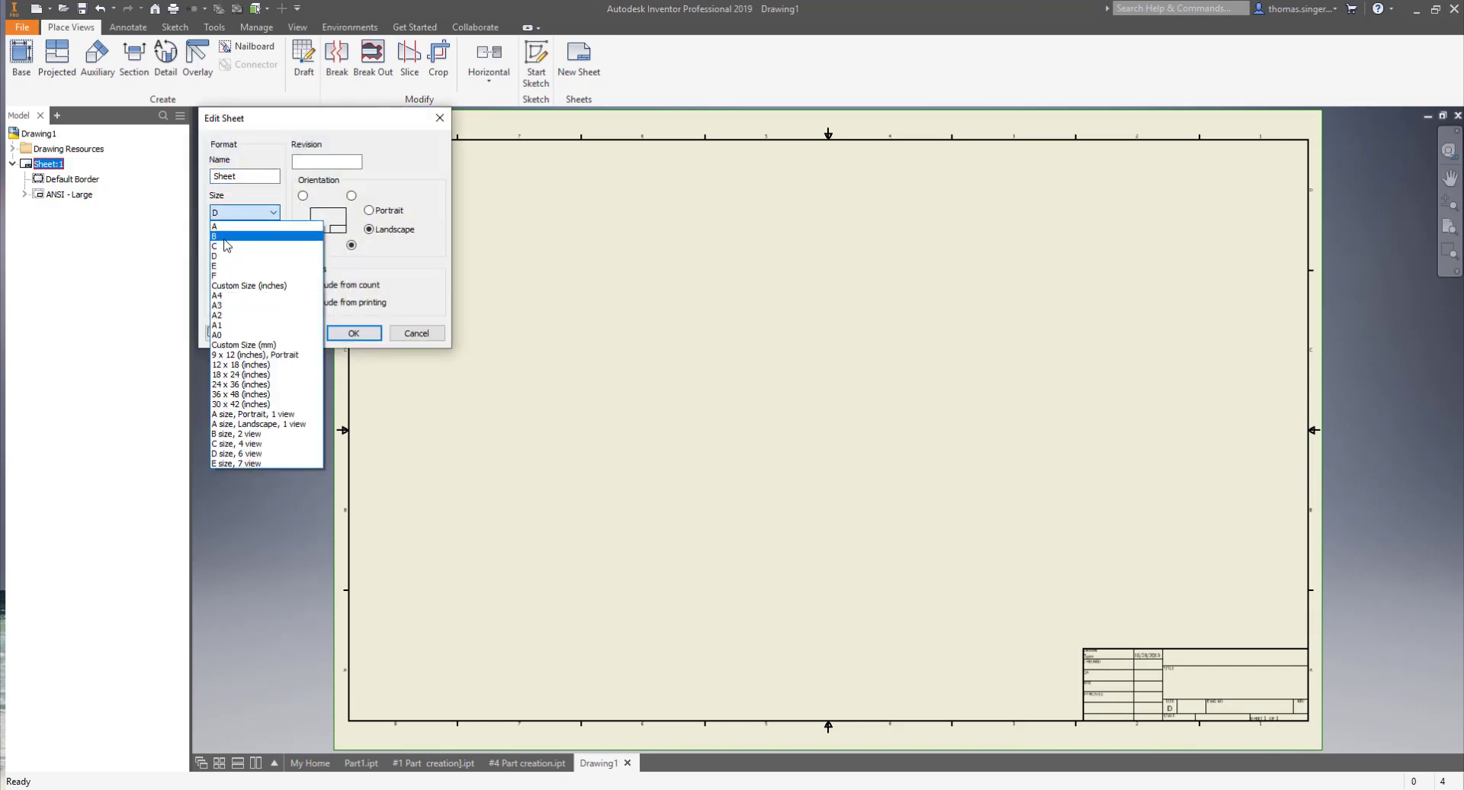
pyautogui.click(233, 239)
pyautogui.click(353, 334)
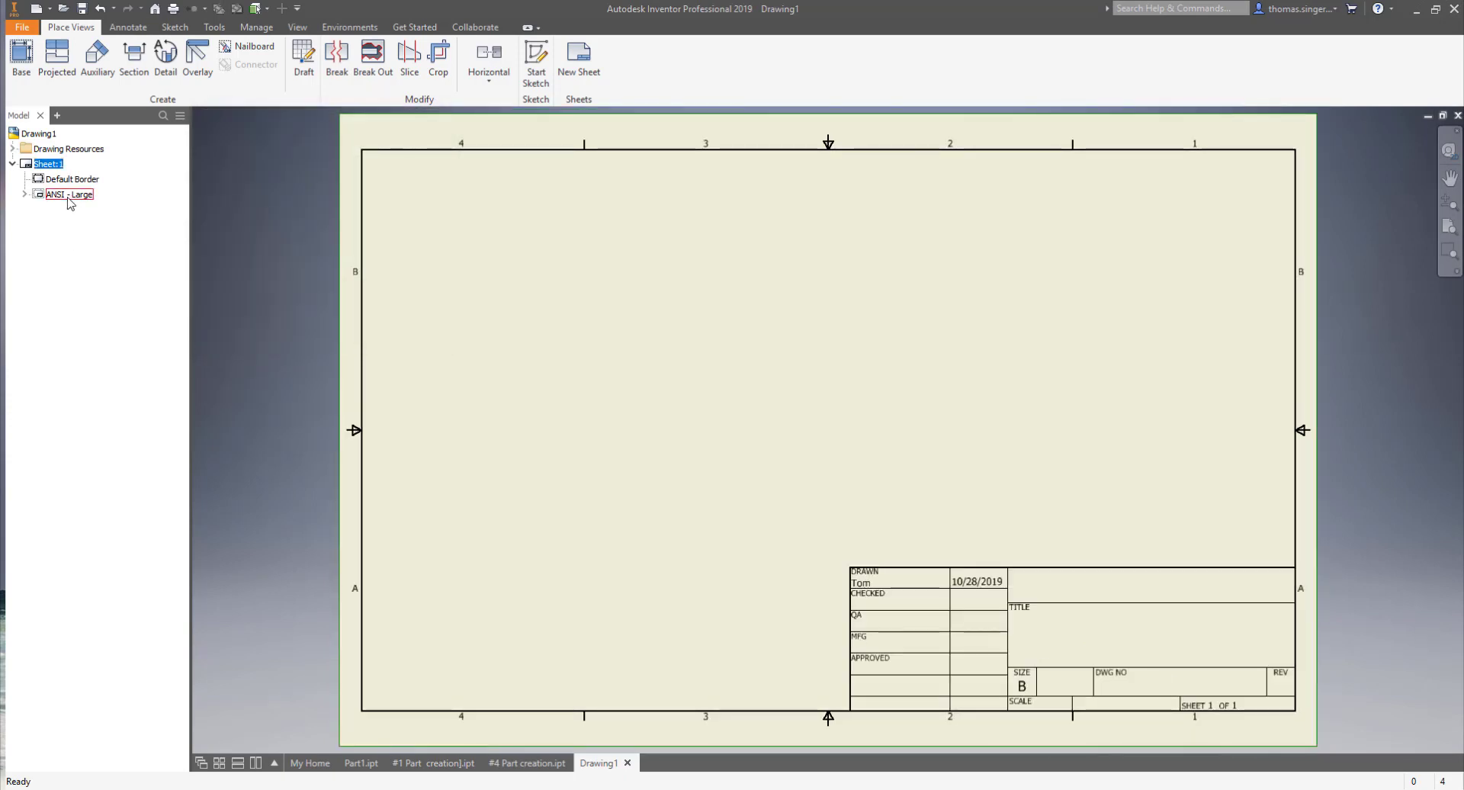
# Replace the sheet's ANSI - Large title block with the ANSI A title block from the drawing resources
pyautogui.rightClick(66, 198)
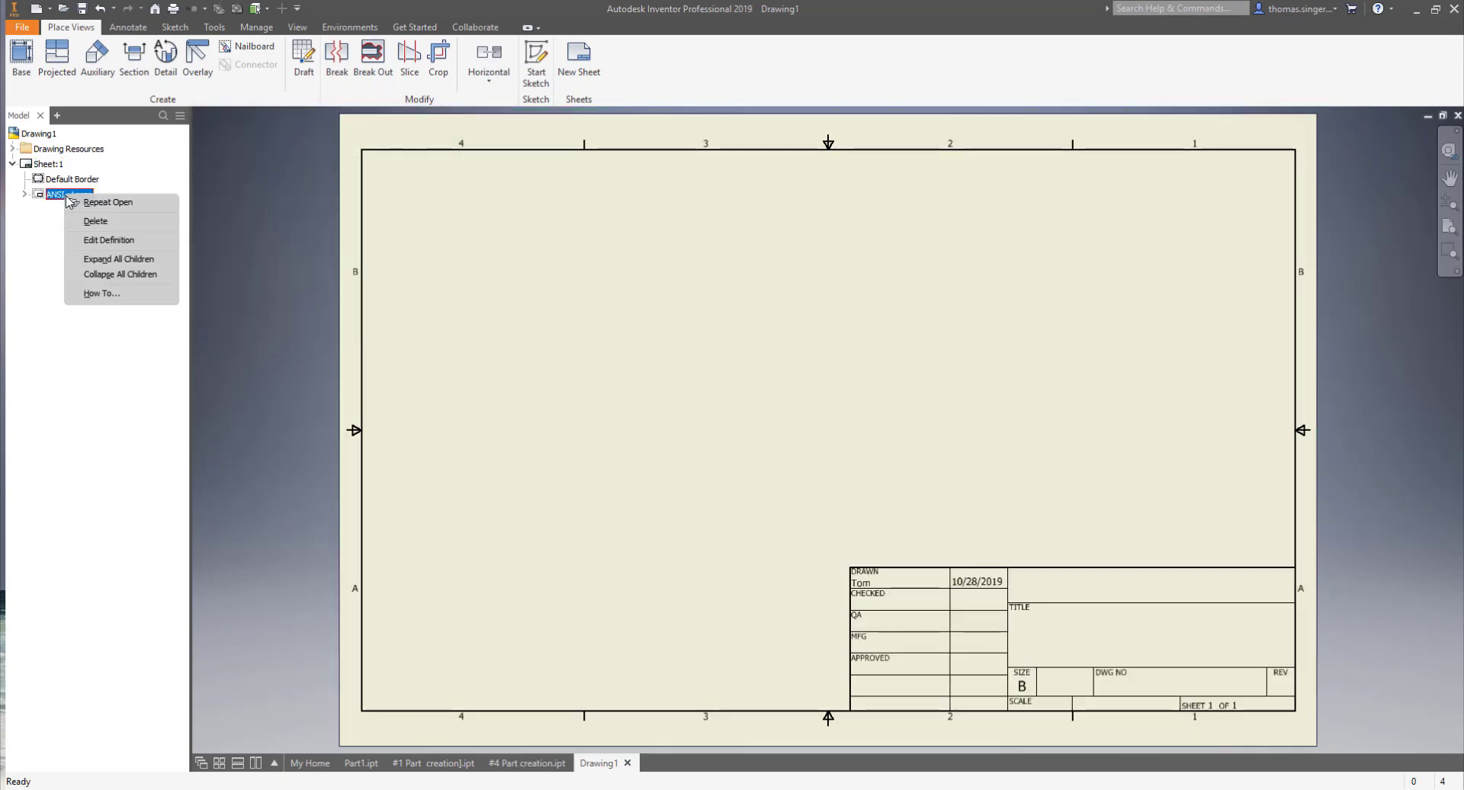
pyautogui.click(104, 223)
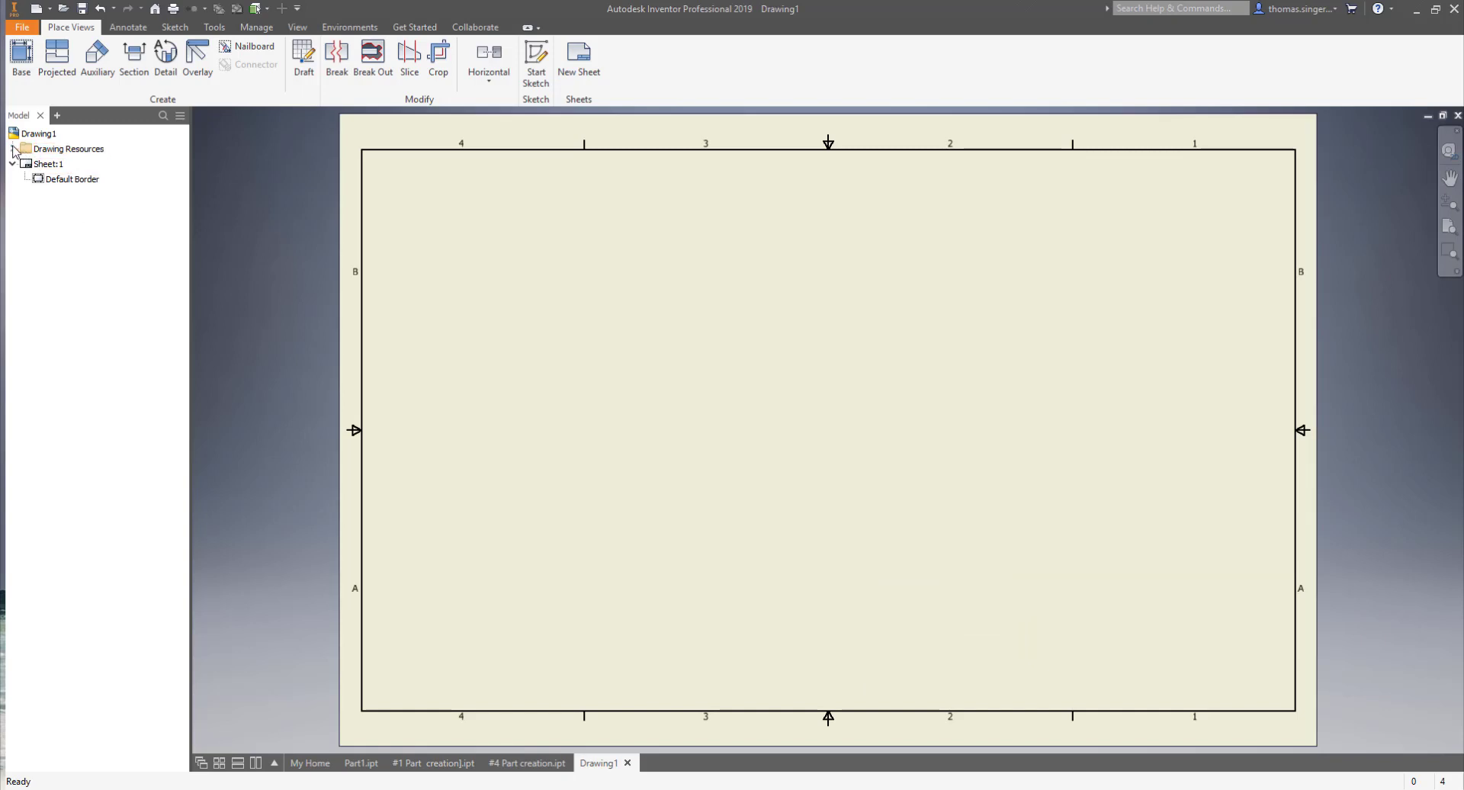
pyautogui.click(13, 149)
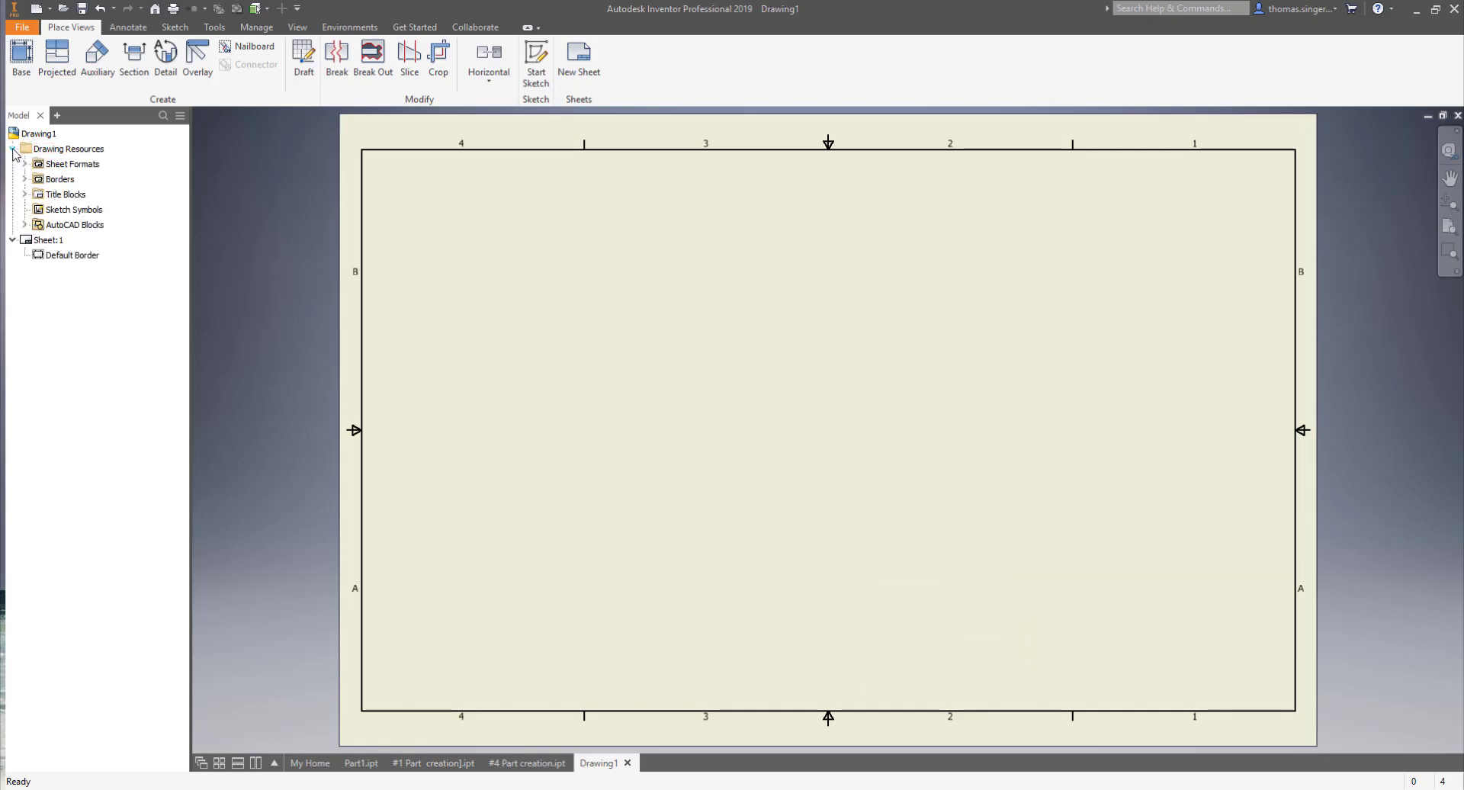
pyautogui.click(25, 195)
pyautogui.rightClick(67, 226)
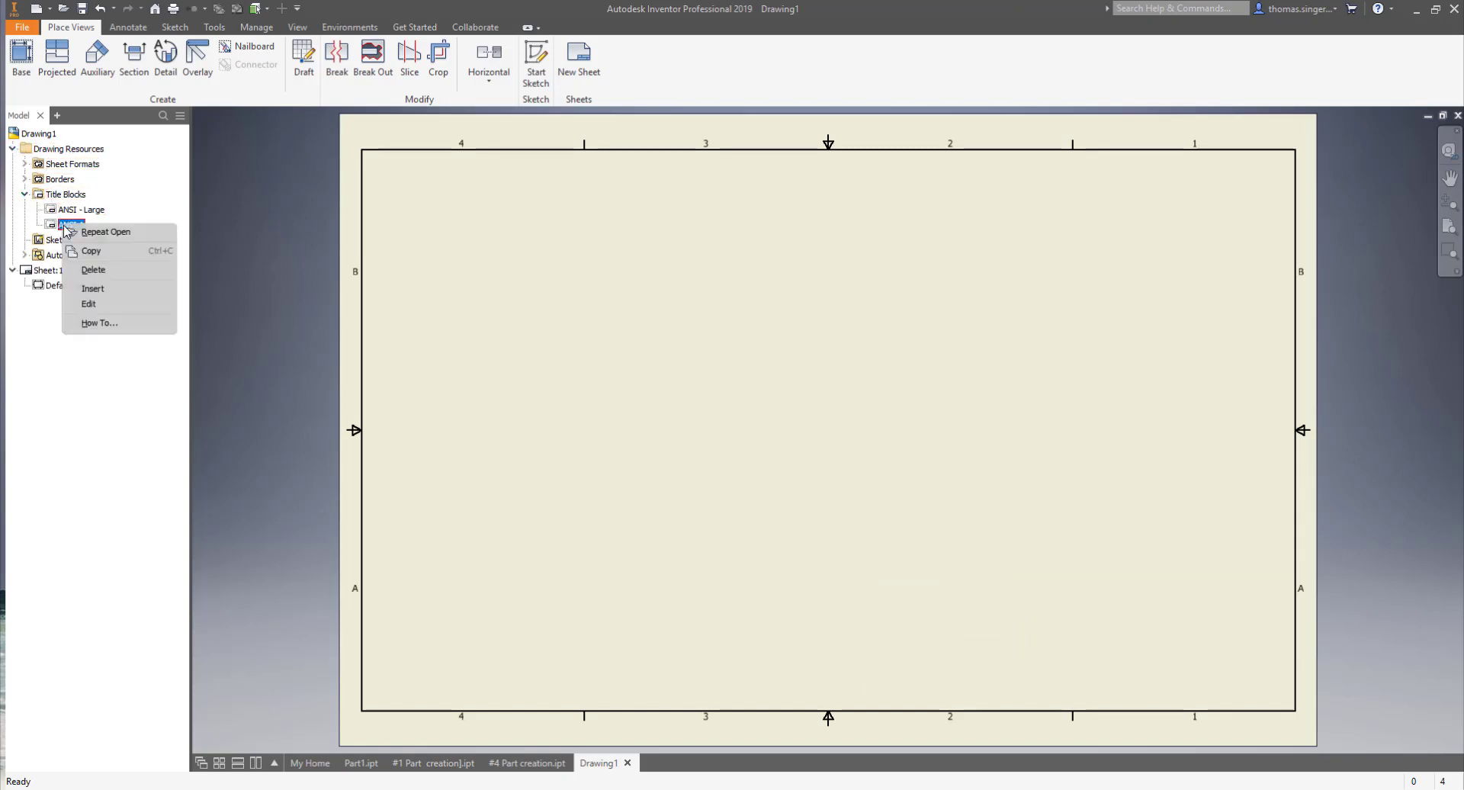
pyautogui.click(111, 290)
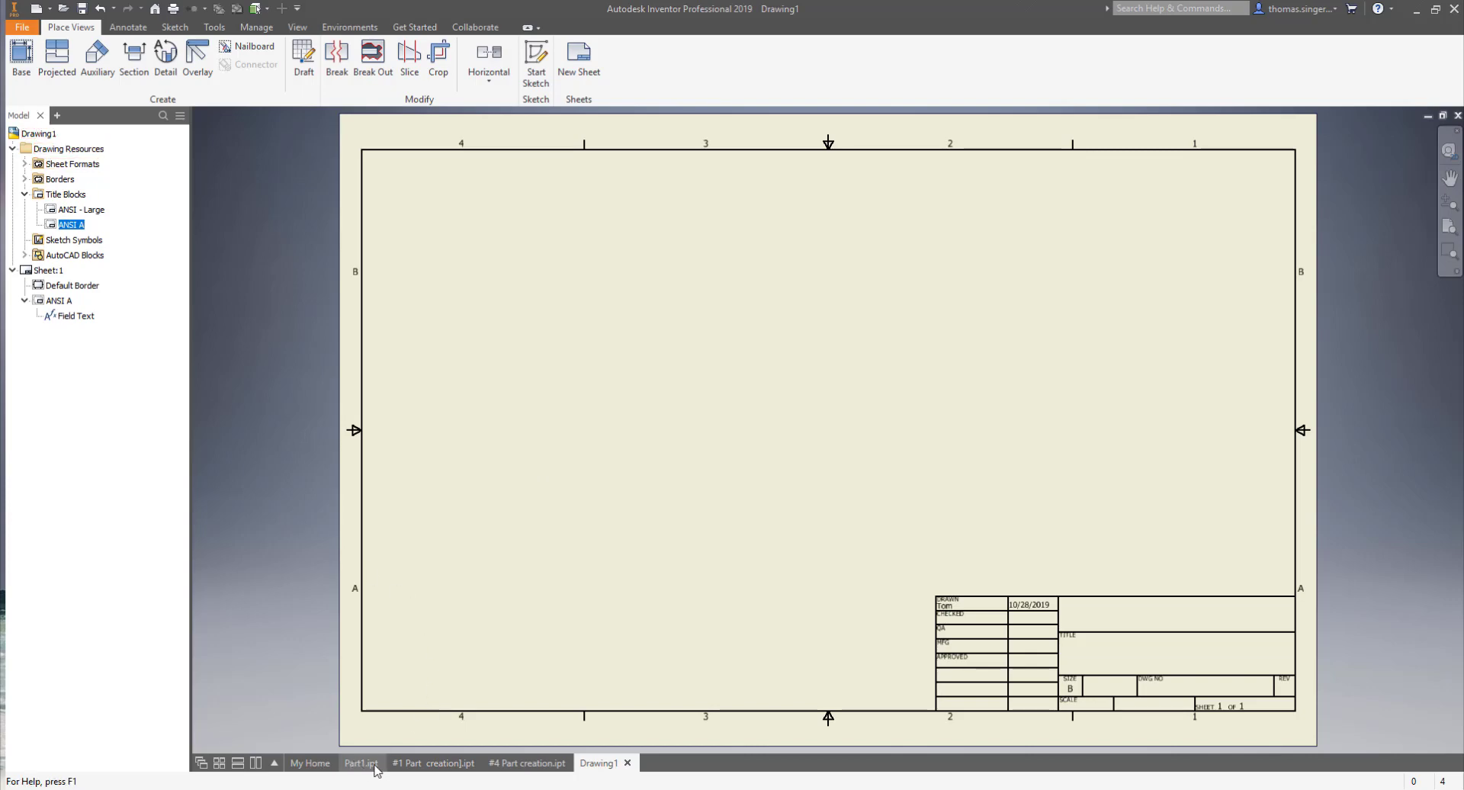
# Place a 1:1 front view of #1 Part creation].ipt toward the sheet's lower left, with projected top, right-side and isometric views
pyautogui.moveTo(432, 765)
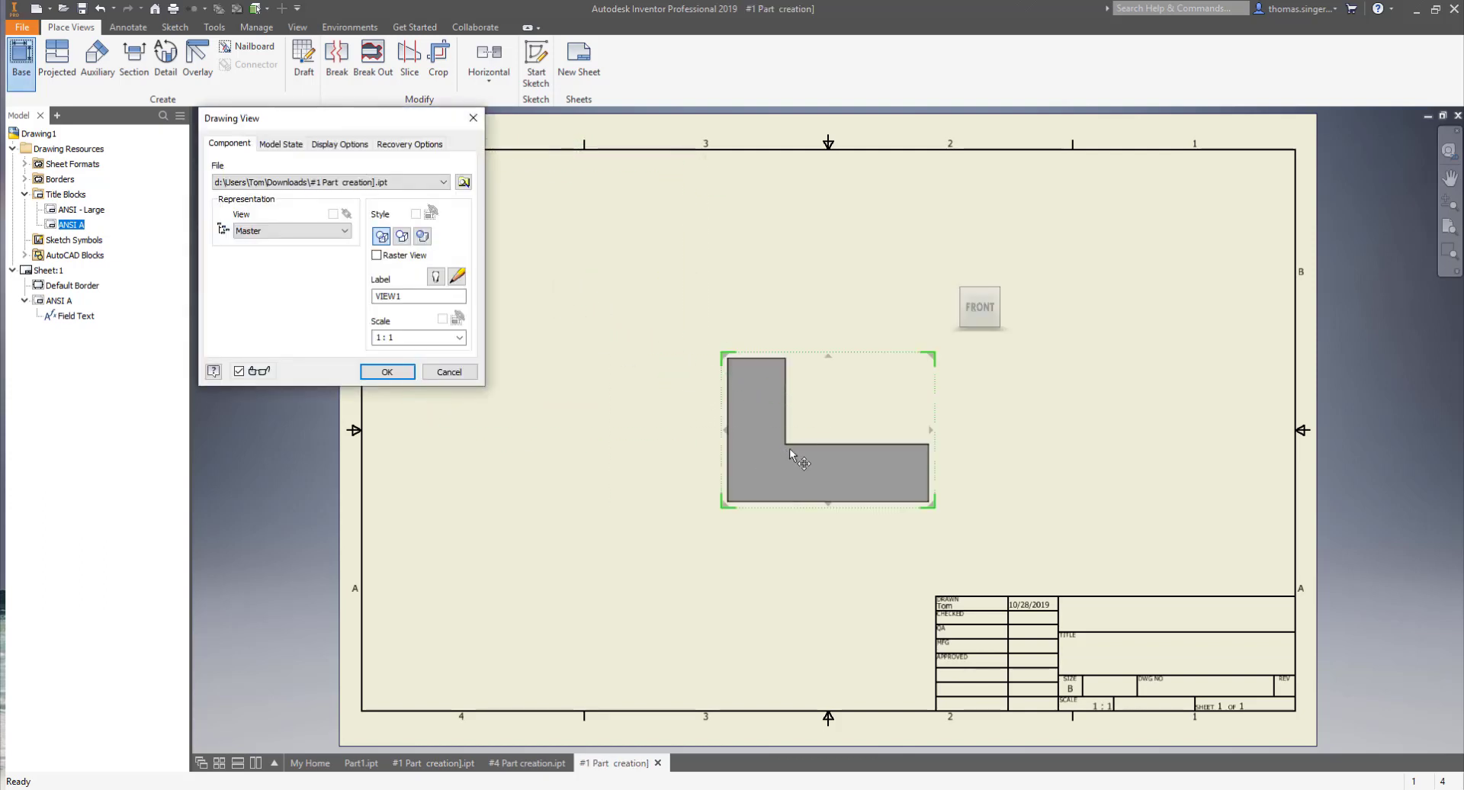
pyautogui.moveTo(789, 447); pyautogui.dragTo(651, 471)
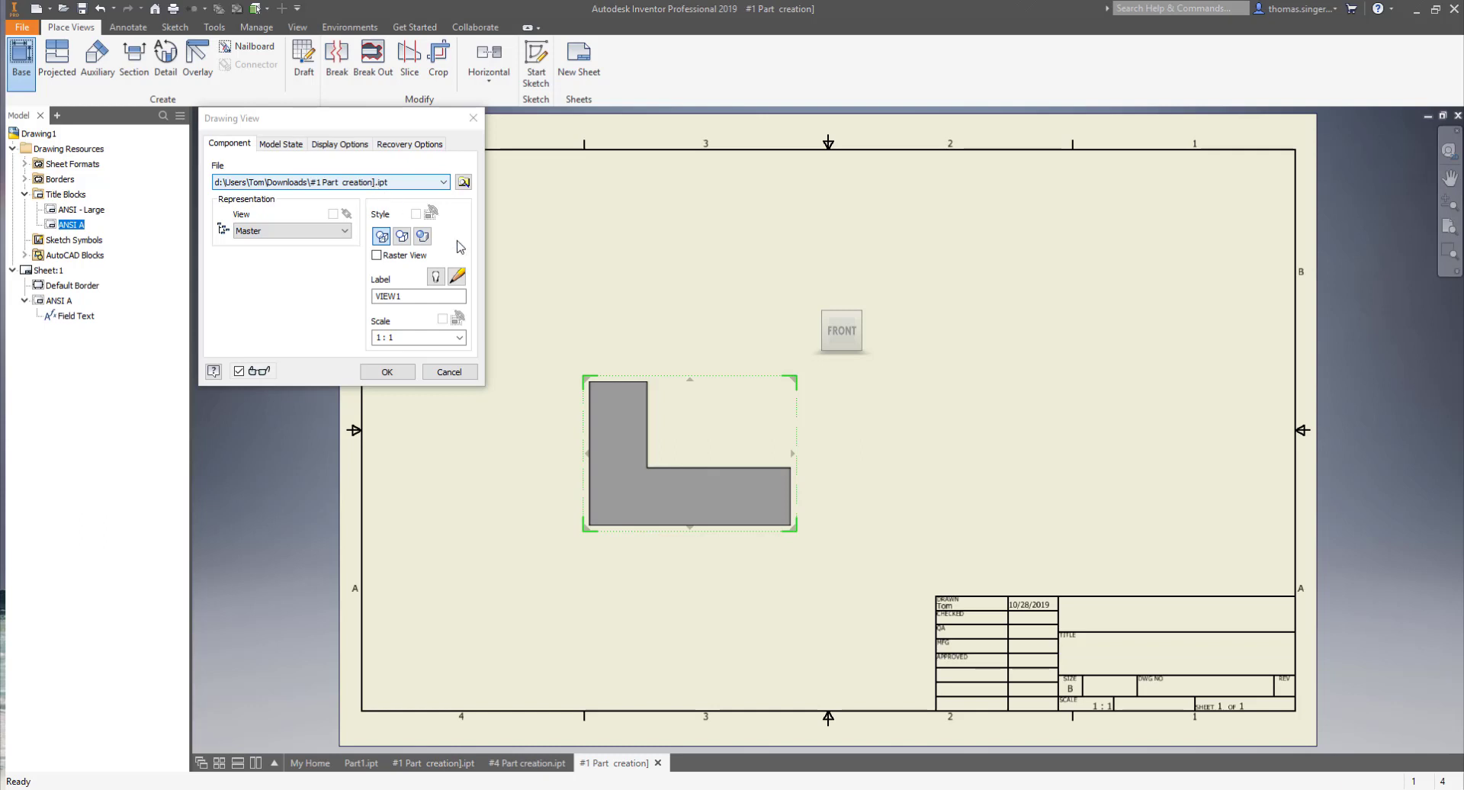
pyautogui.moveTo(685, 465); pyautogui.dragTo(628, 470)
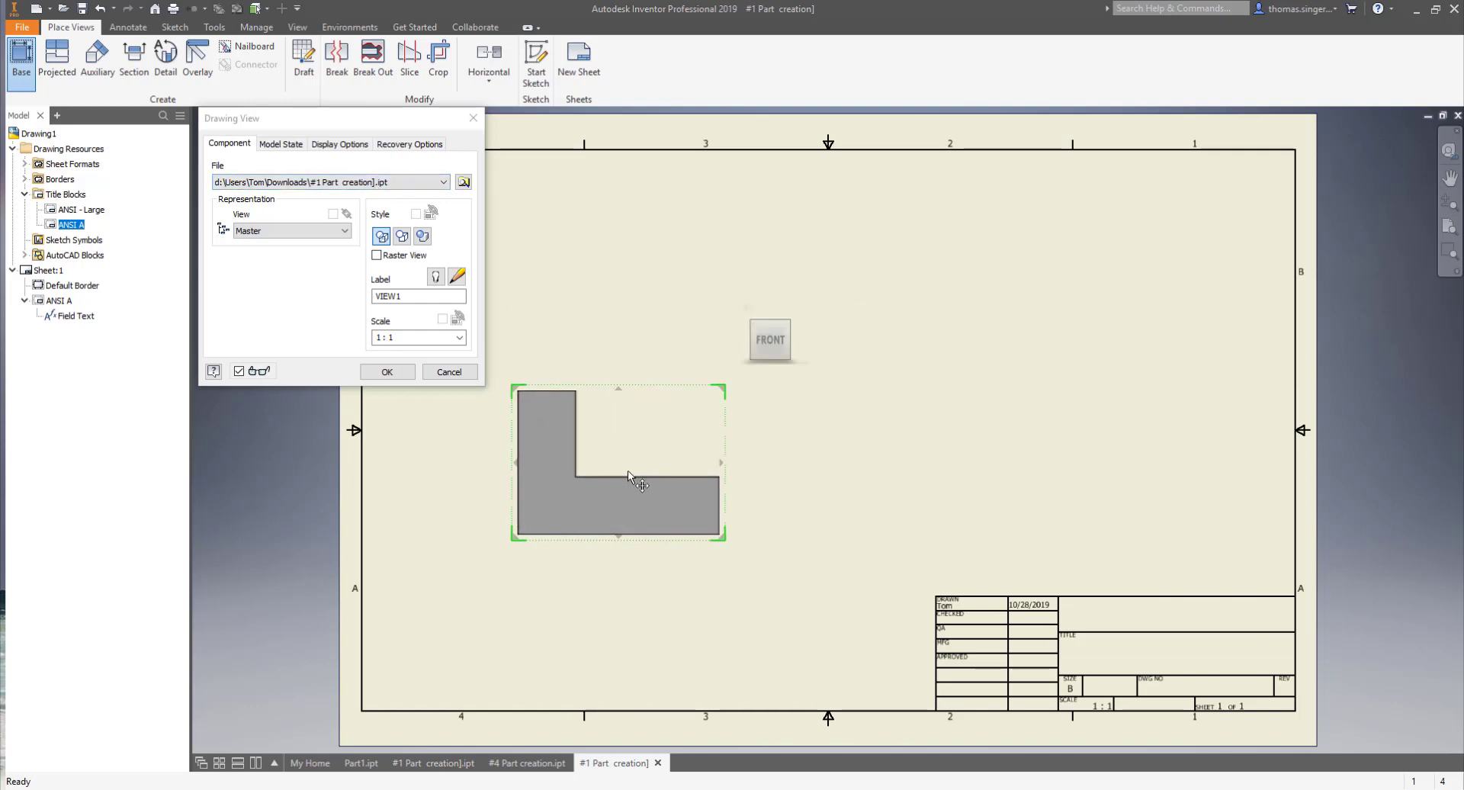
pyautogui.click(966, 463)
pyautogui.click(619, 249)
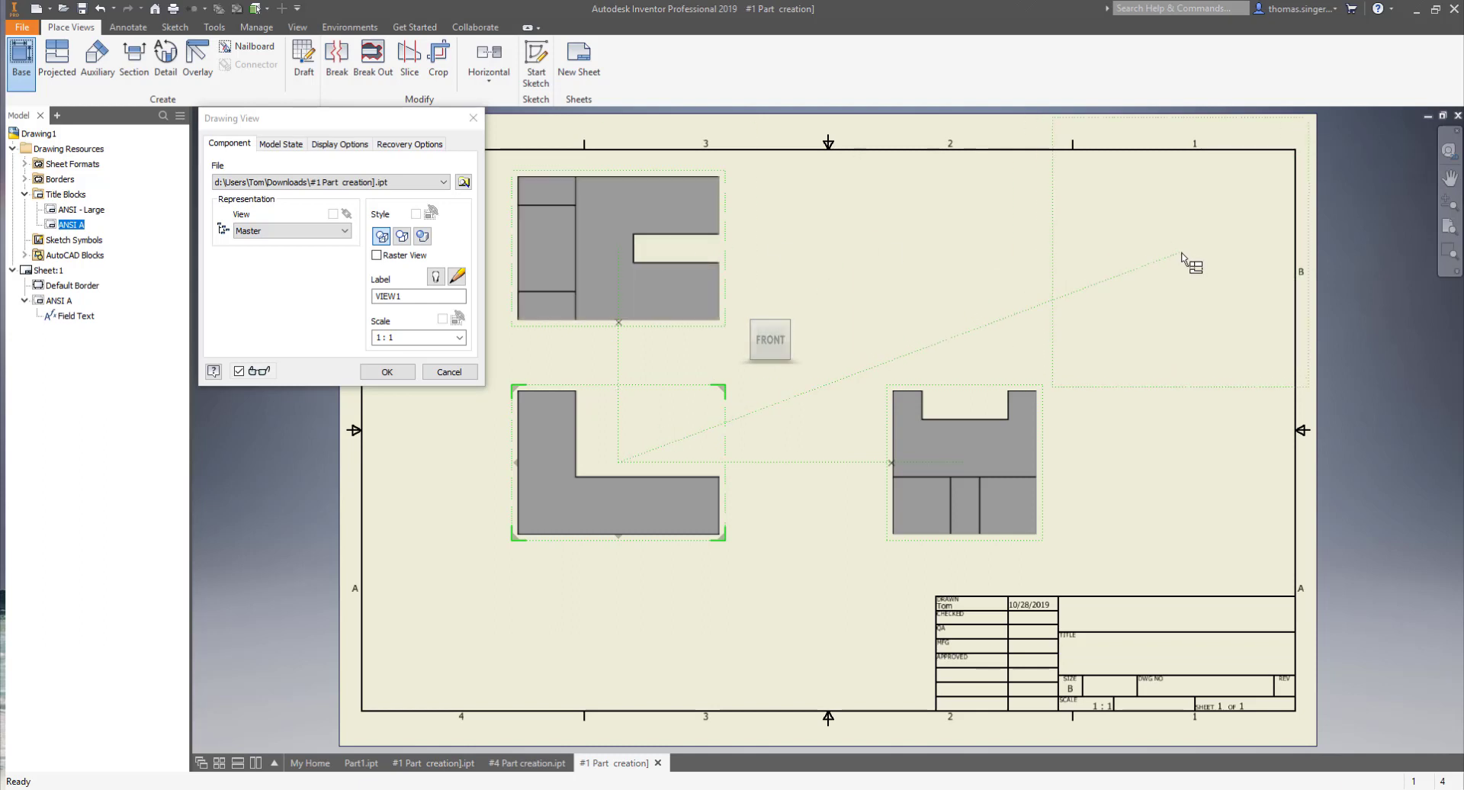
pyautogui.click(1194, 284)
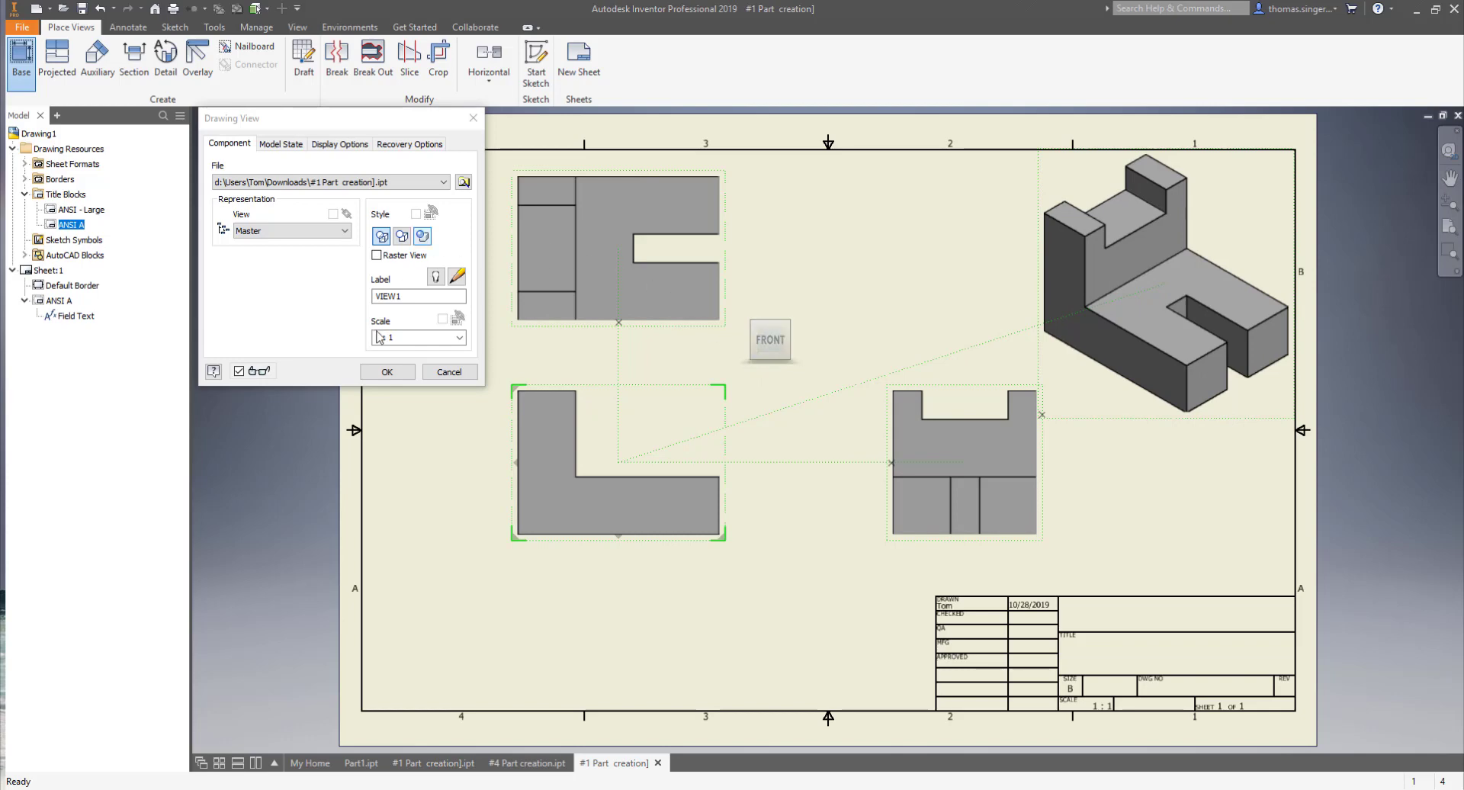
pyautogui.click(384, 372)
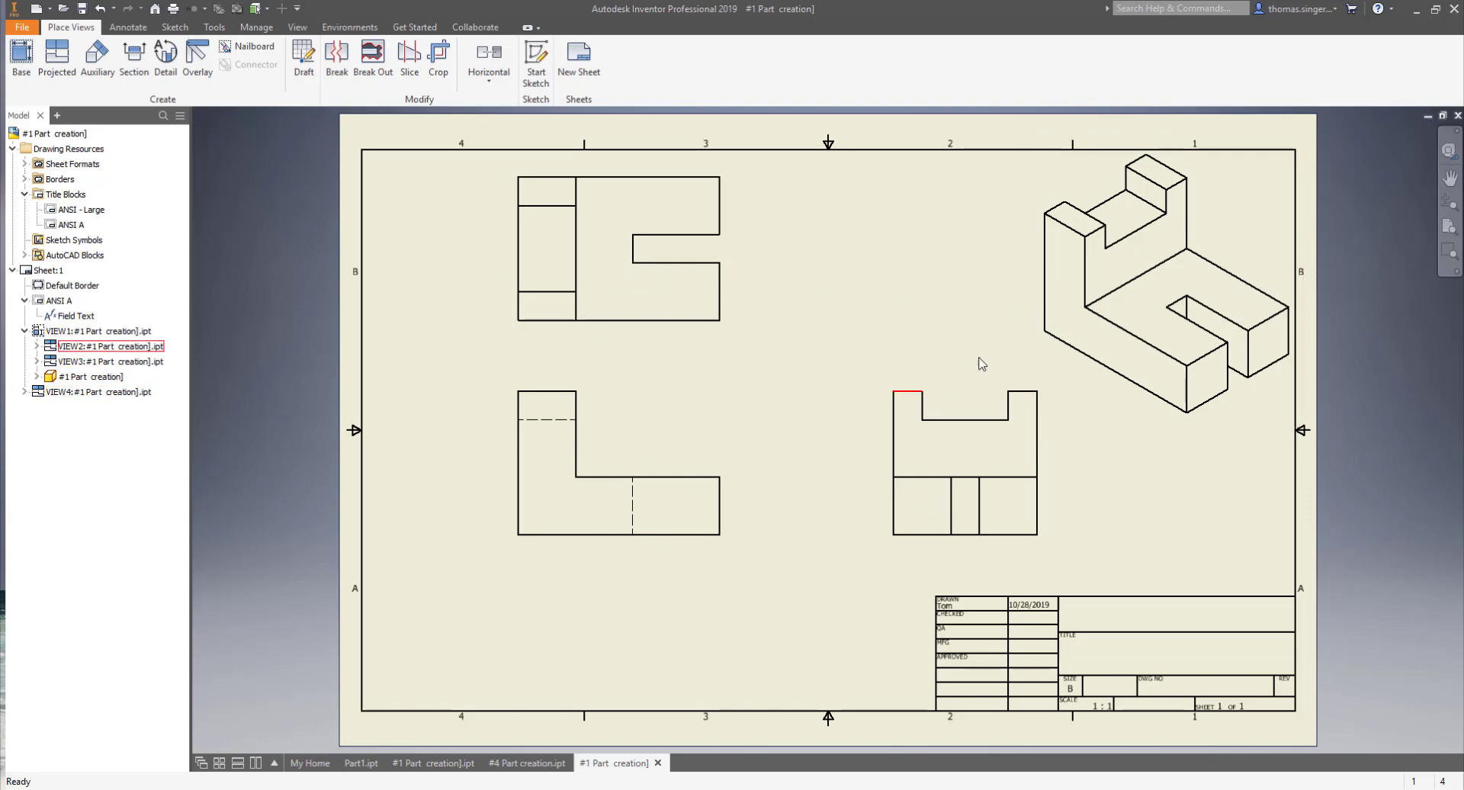
# Set the isometric view's style to shaded and save the drawing as "#1 Part creation].dwg" in New folder
pyautogui.rightClick(1040, 280)
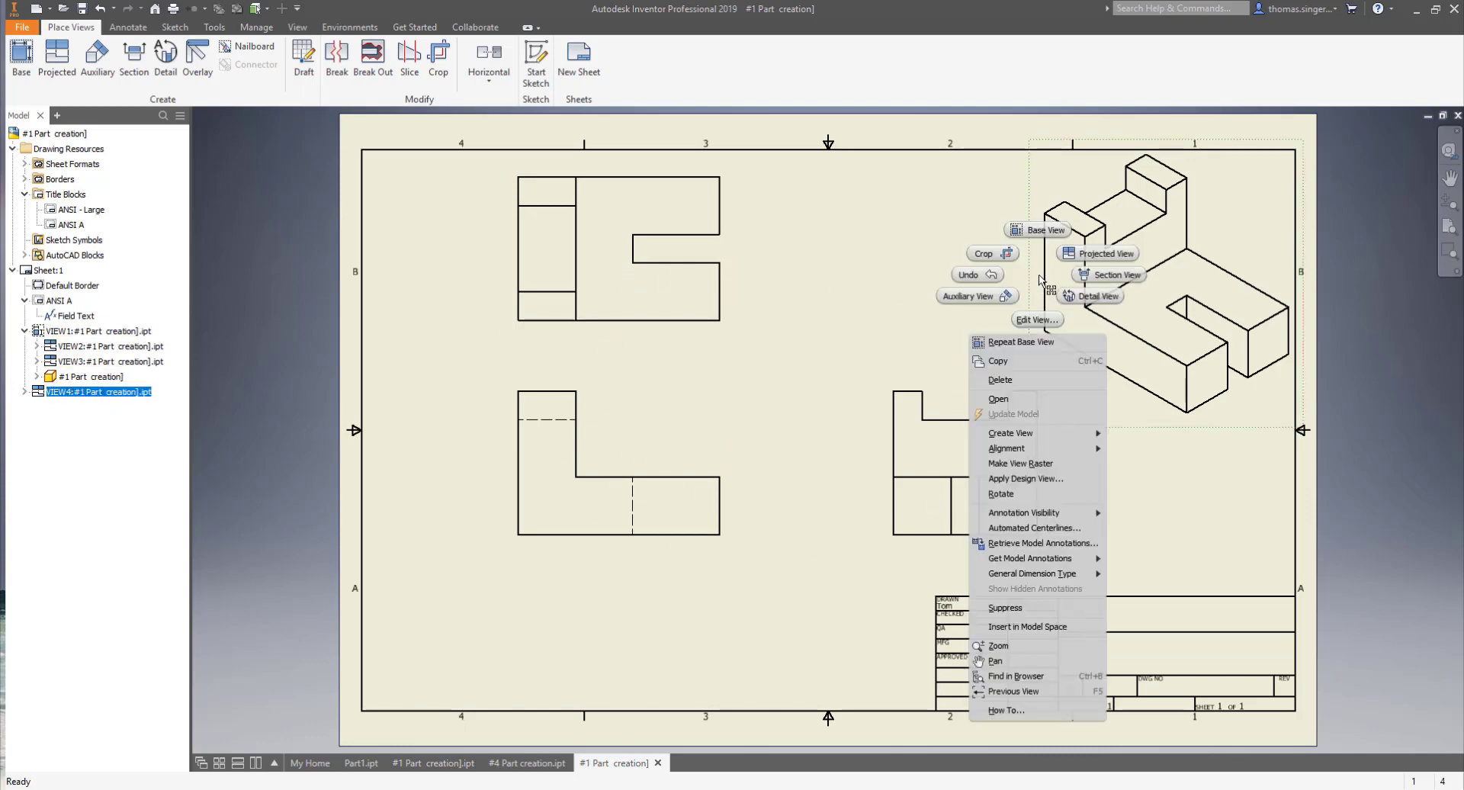
pyautogui.click(1038, 323)
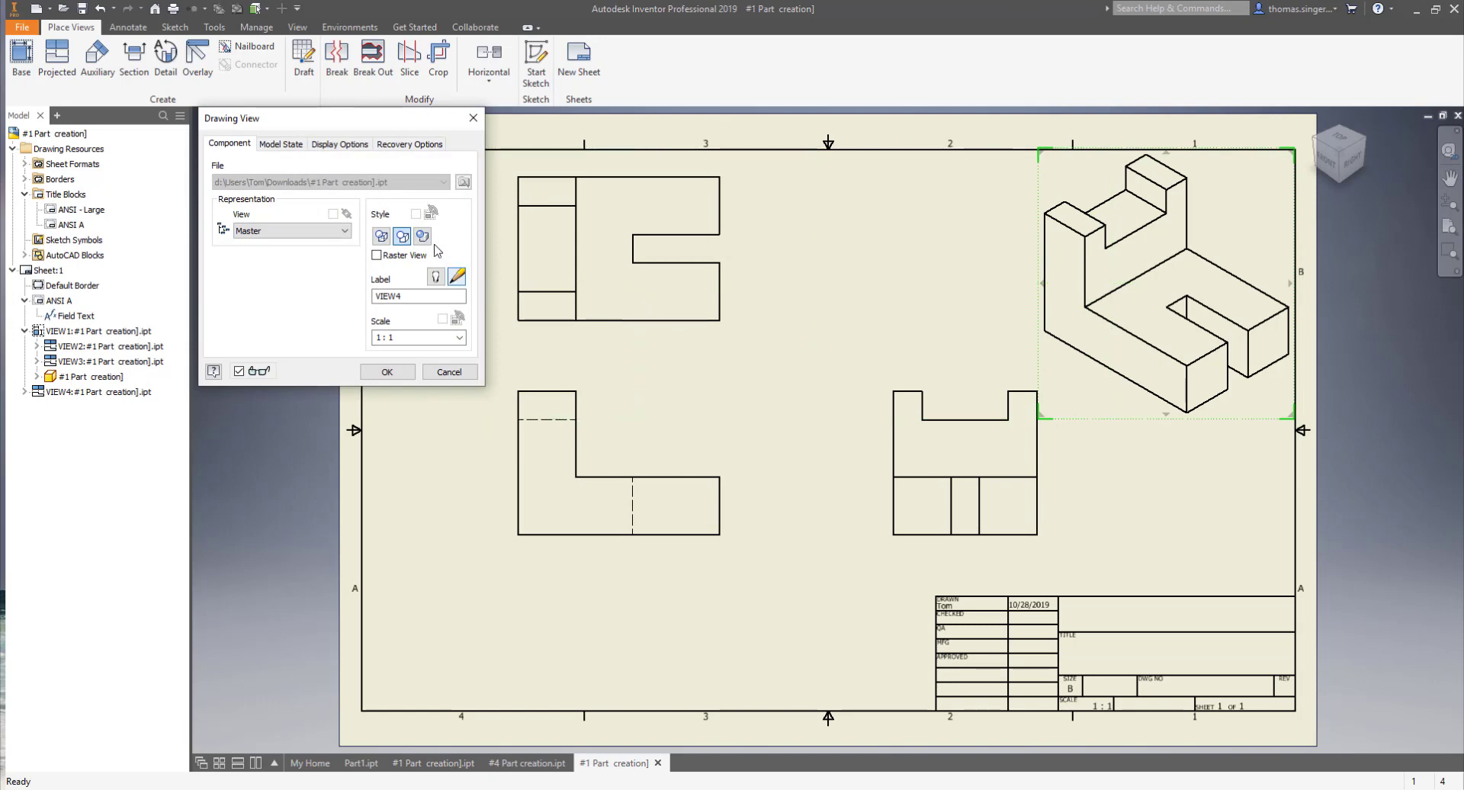
pyautogui.click(423, 237)
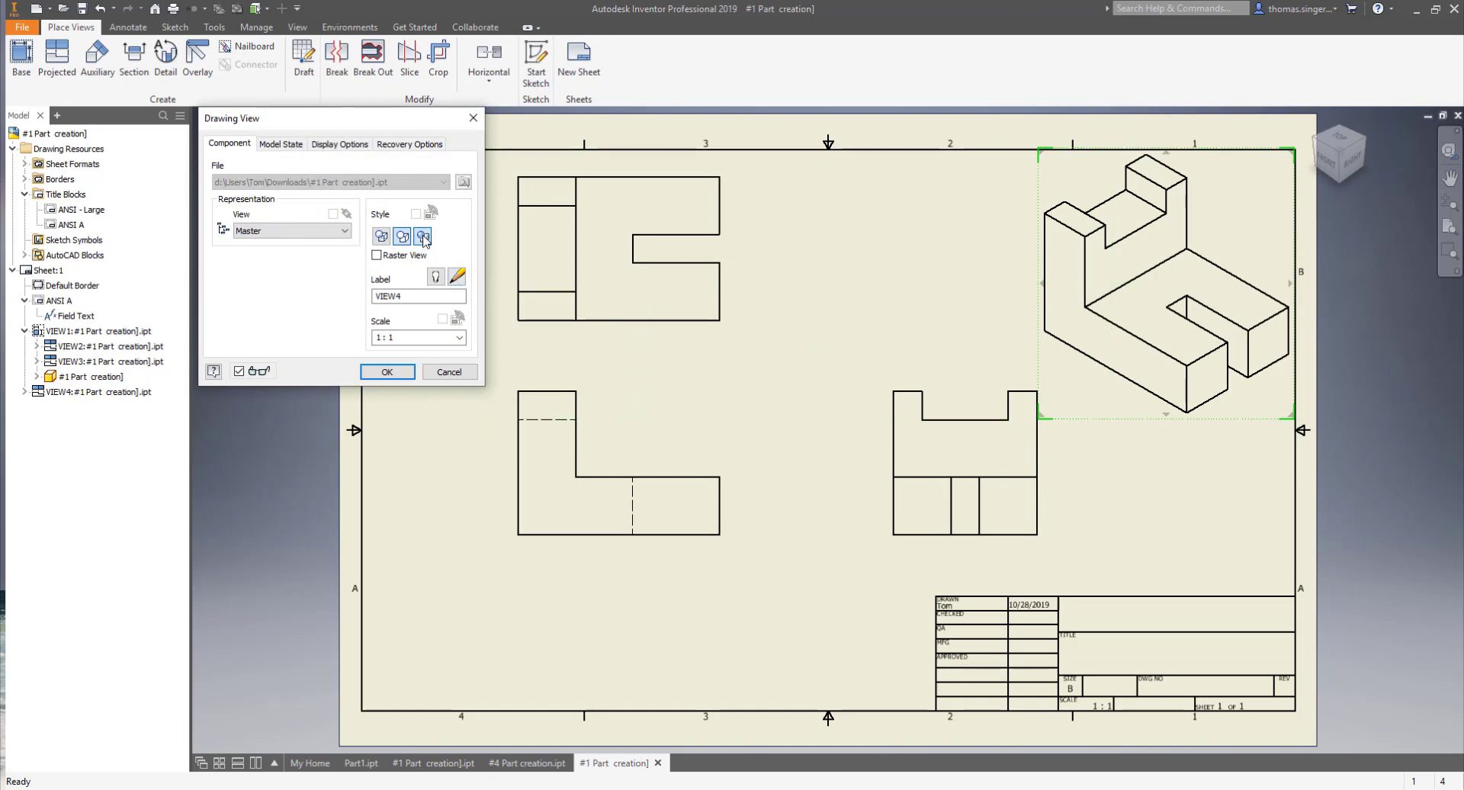
pyautogui.click(386, 372)
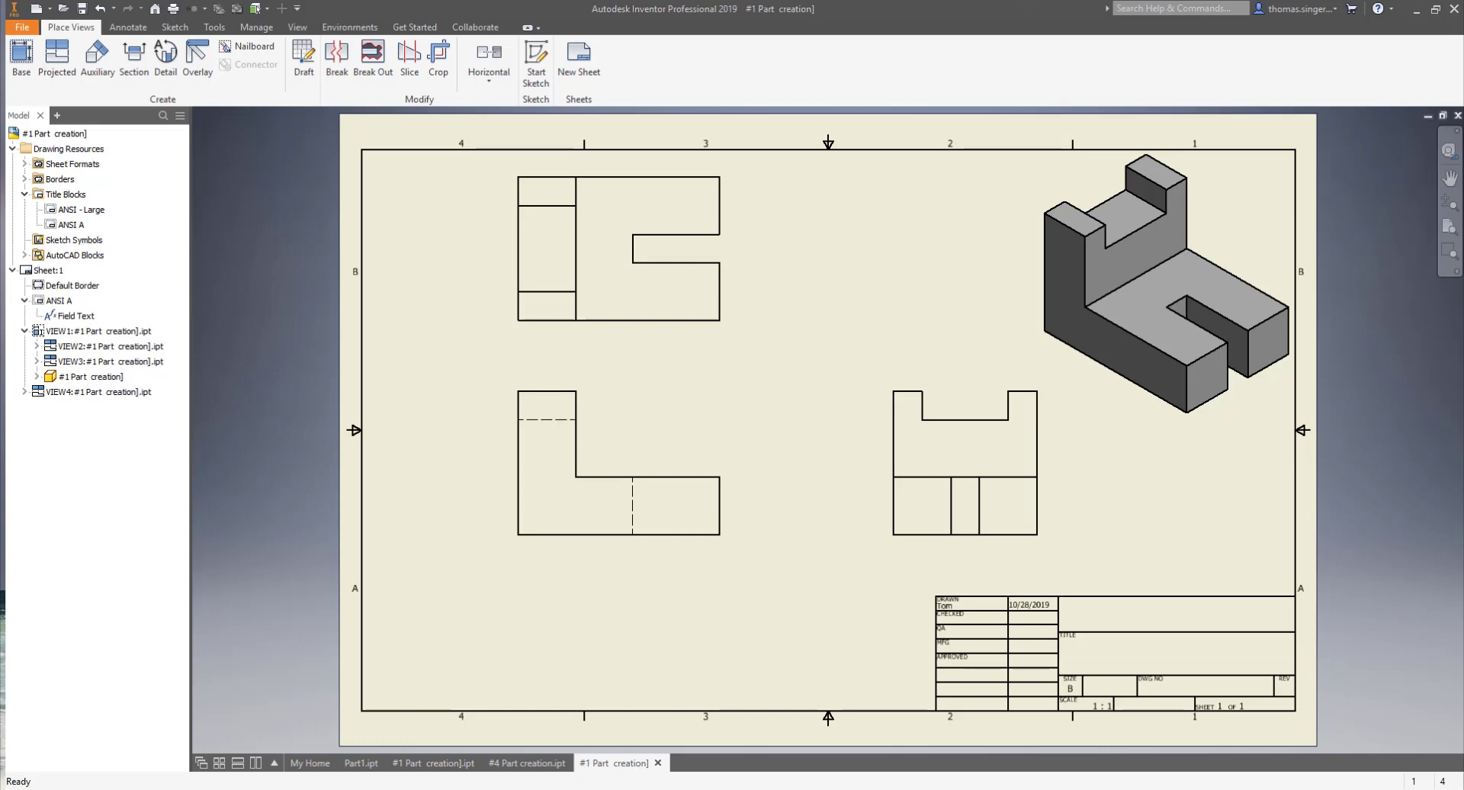
pyautogui.hotkey('ctrl', 's')
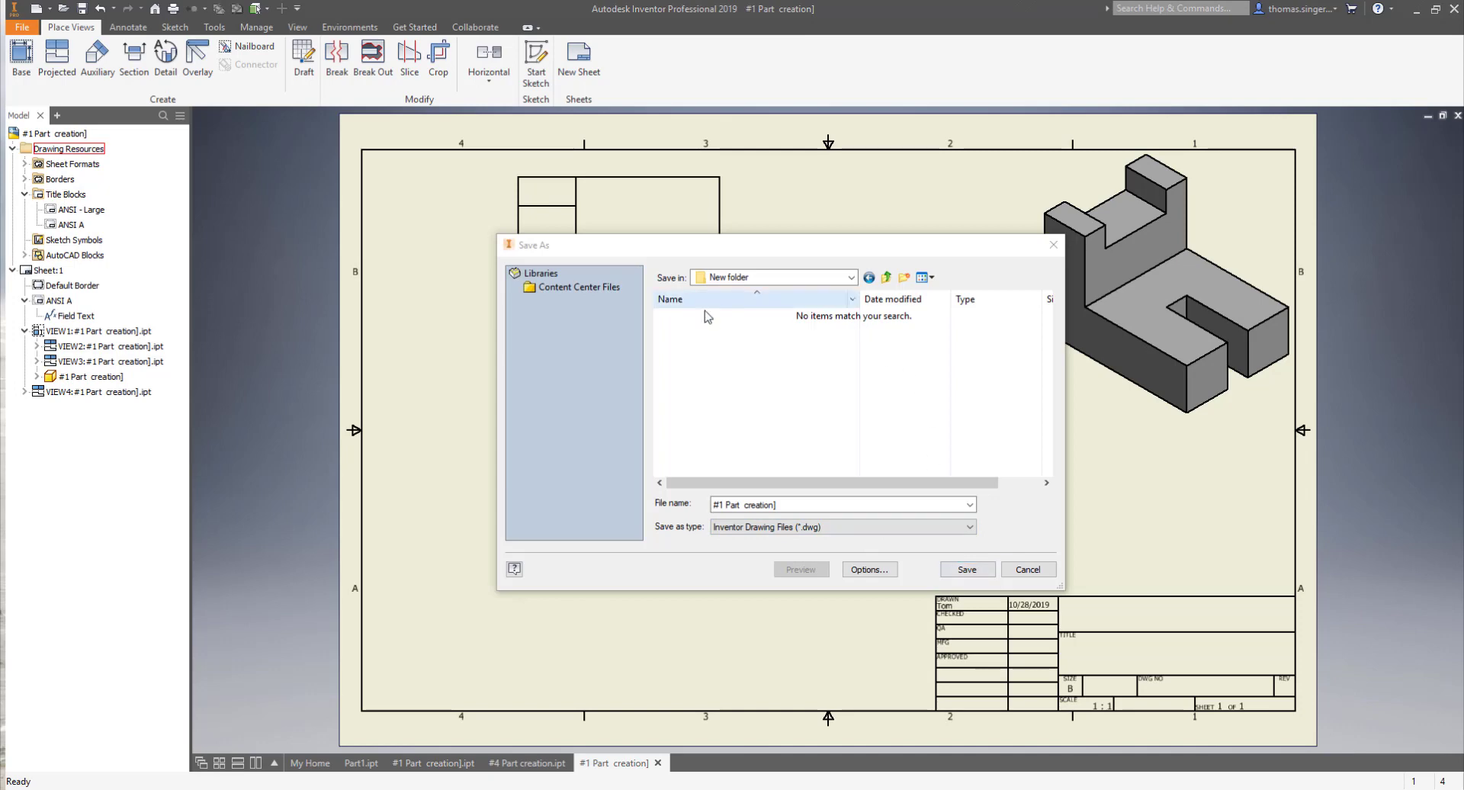
pyautogui.click(967, 570)
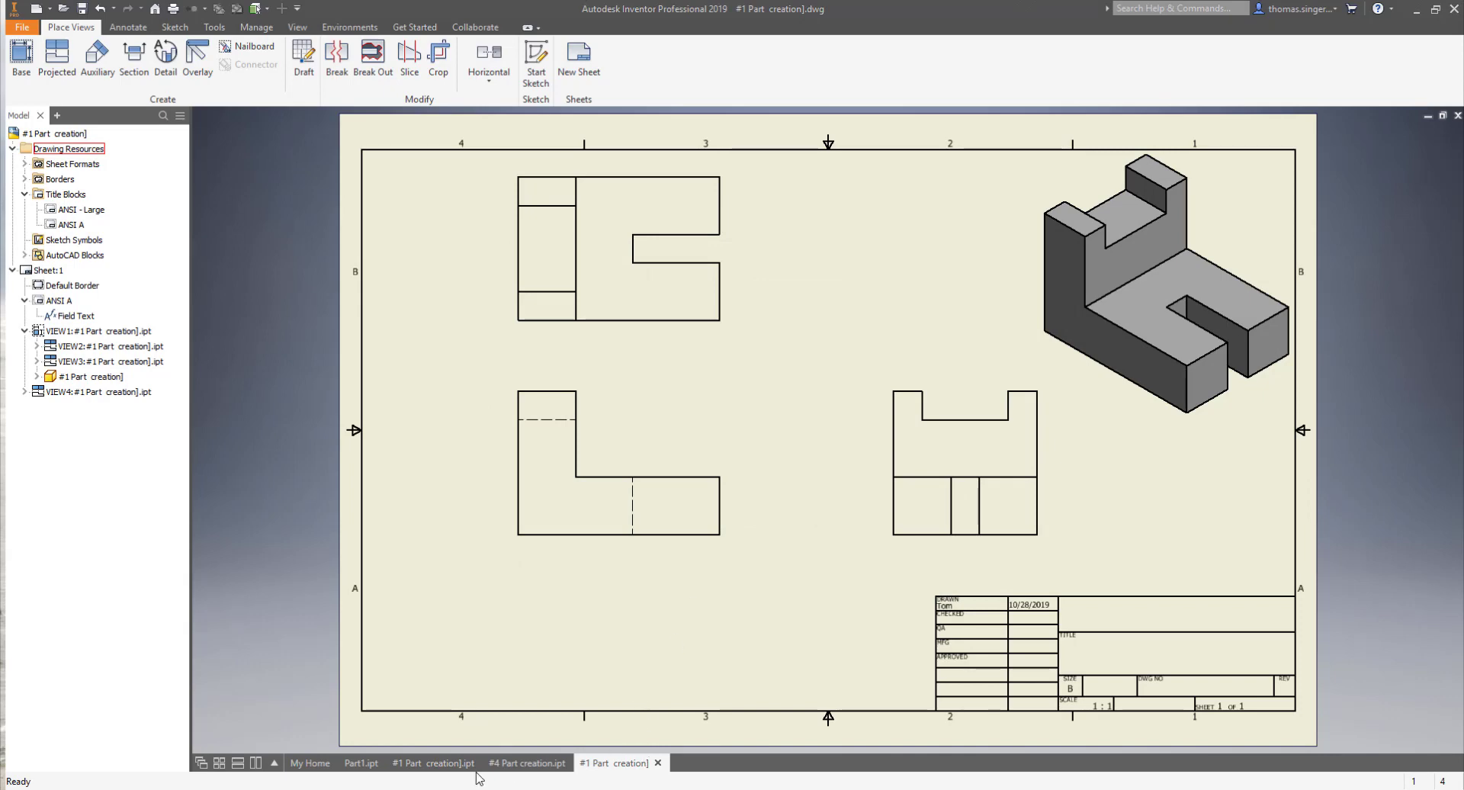
# Switch to Part1.ipt and create a new drawing from the Standard.idw template
pyautogui.click(357, 764)
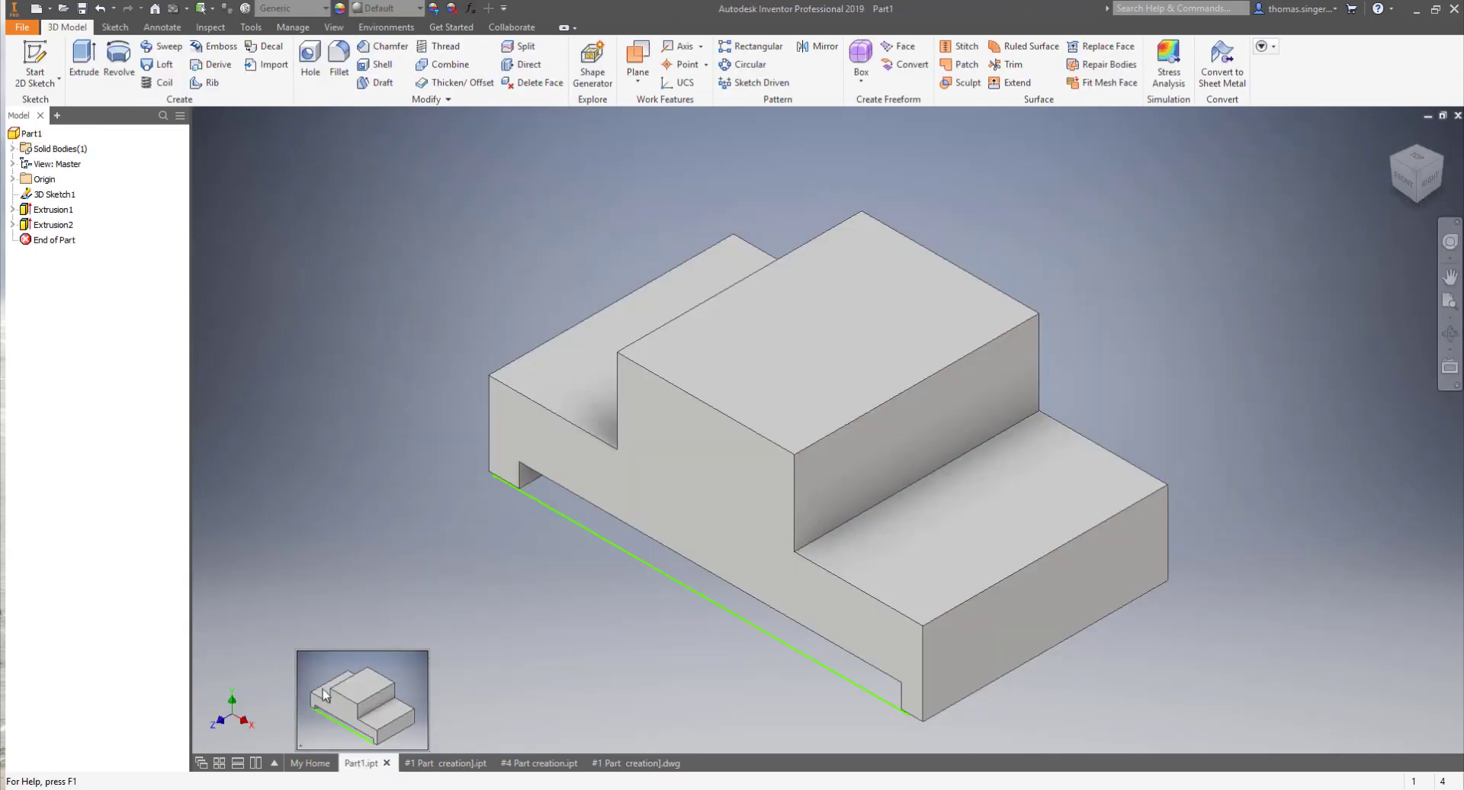
pyautogui.click(25, 28)
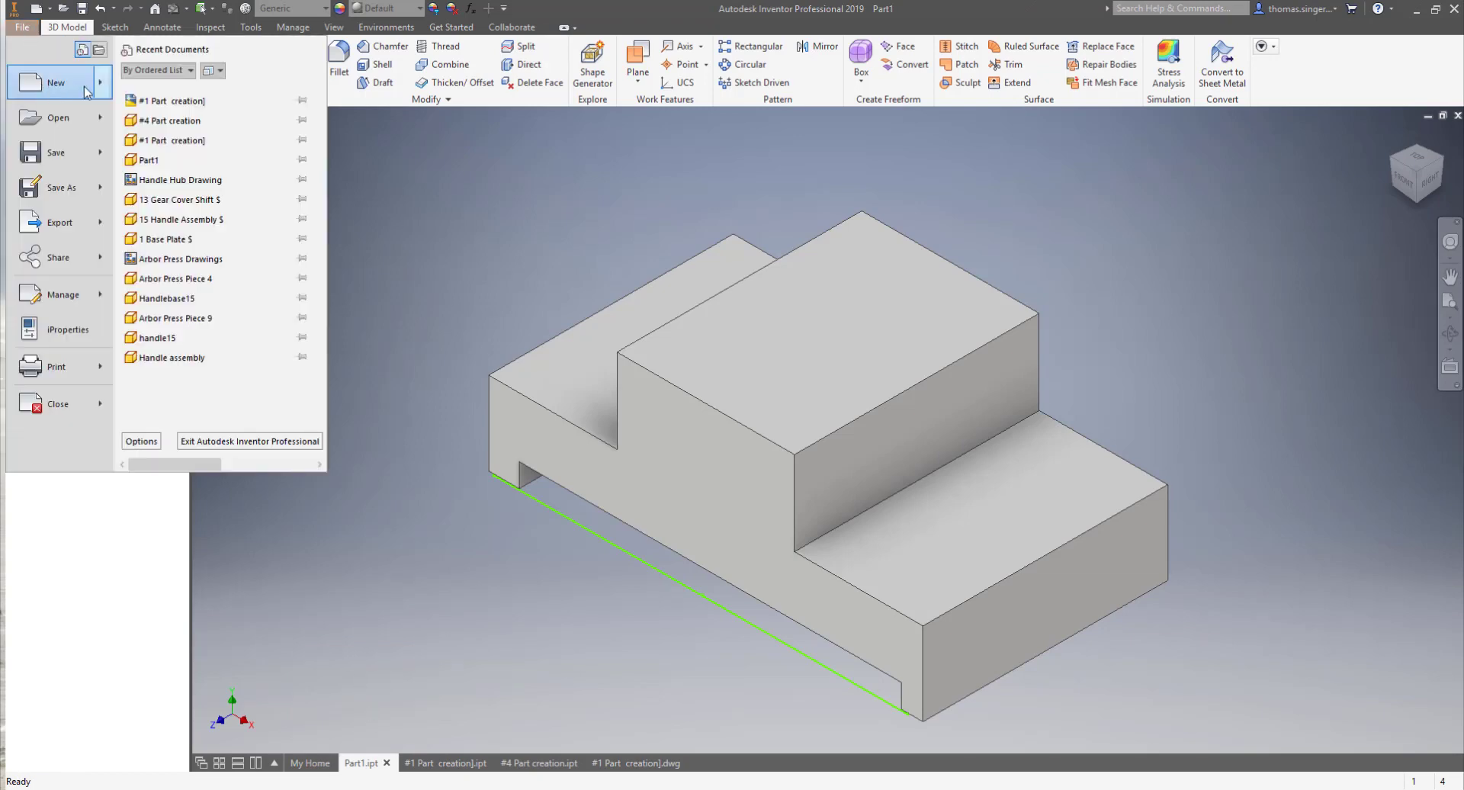
pyautogui.moveTo(100, 84)
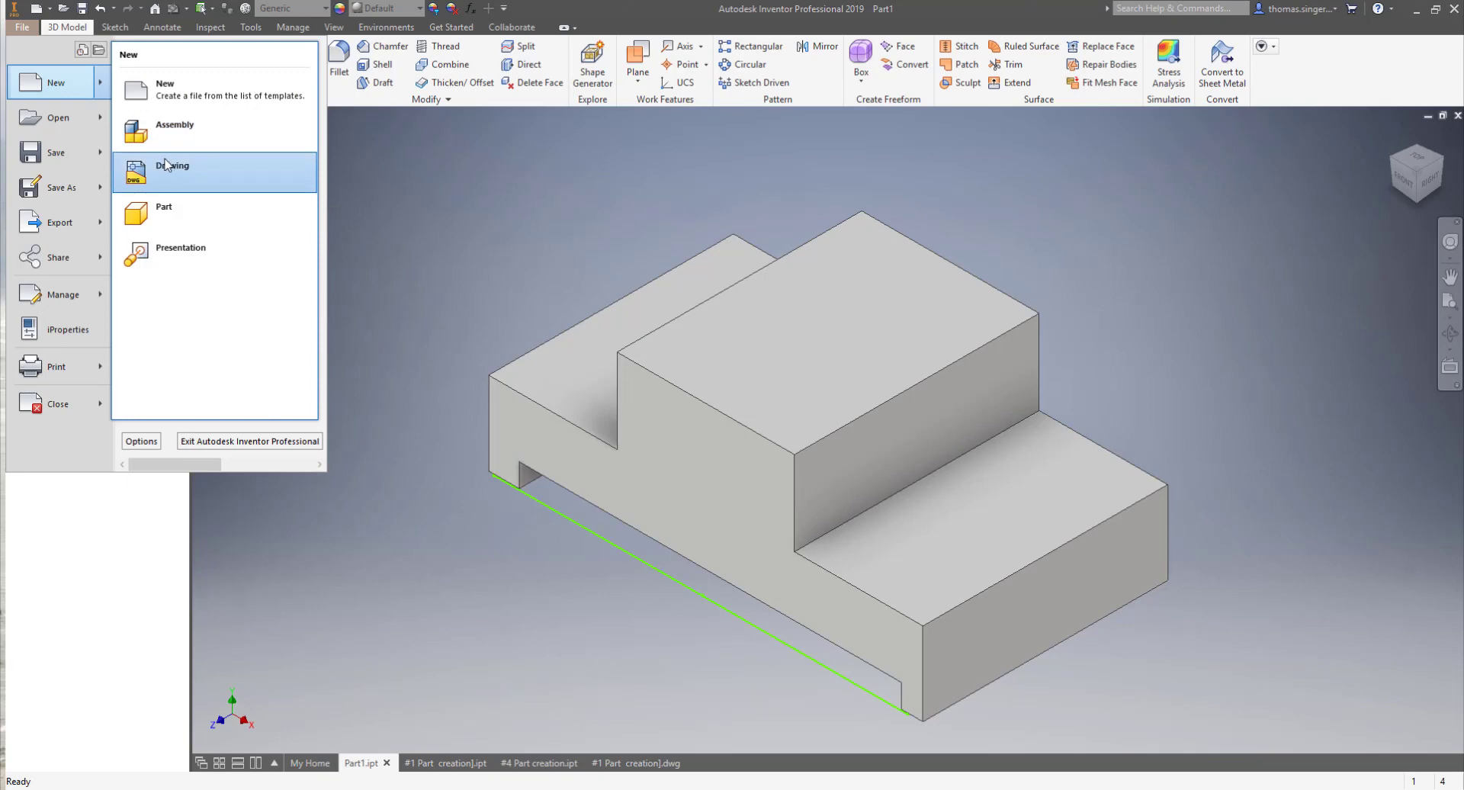
pyautogui.click(86, 90)
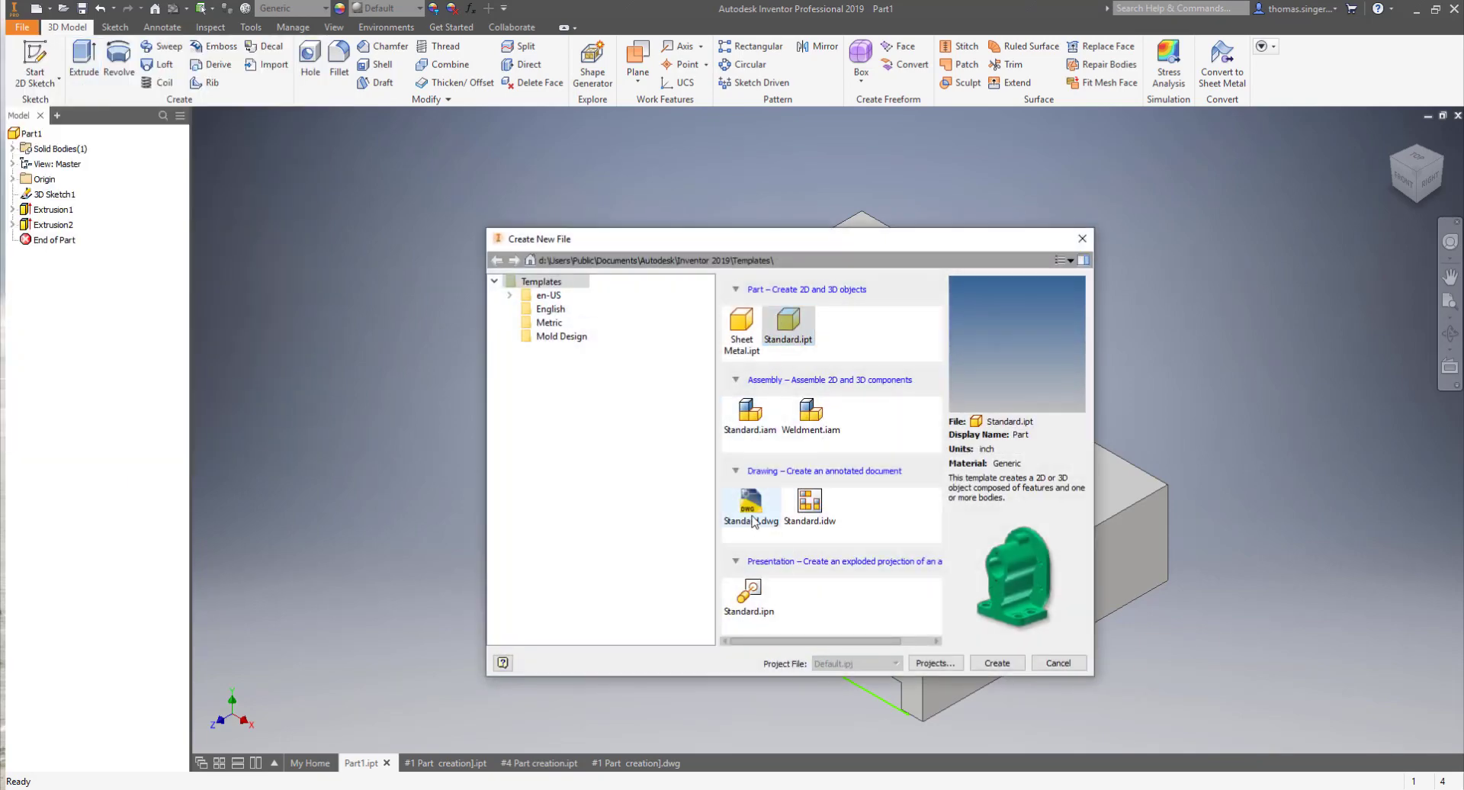
pyautogui.click(810, 507)
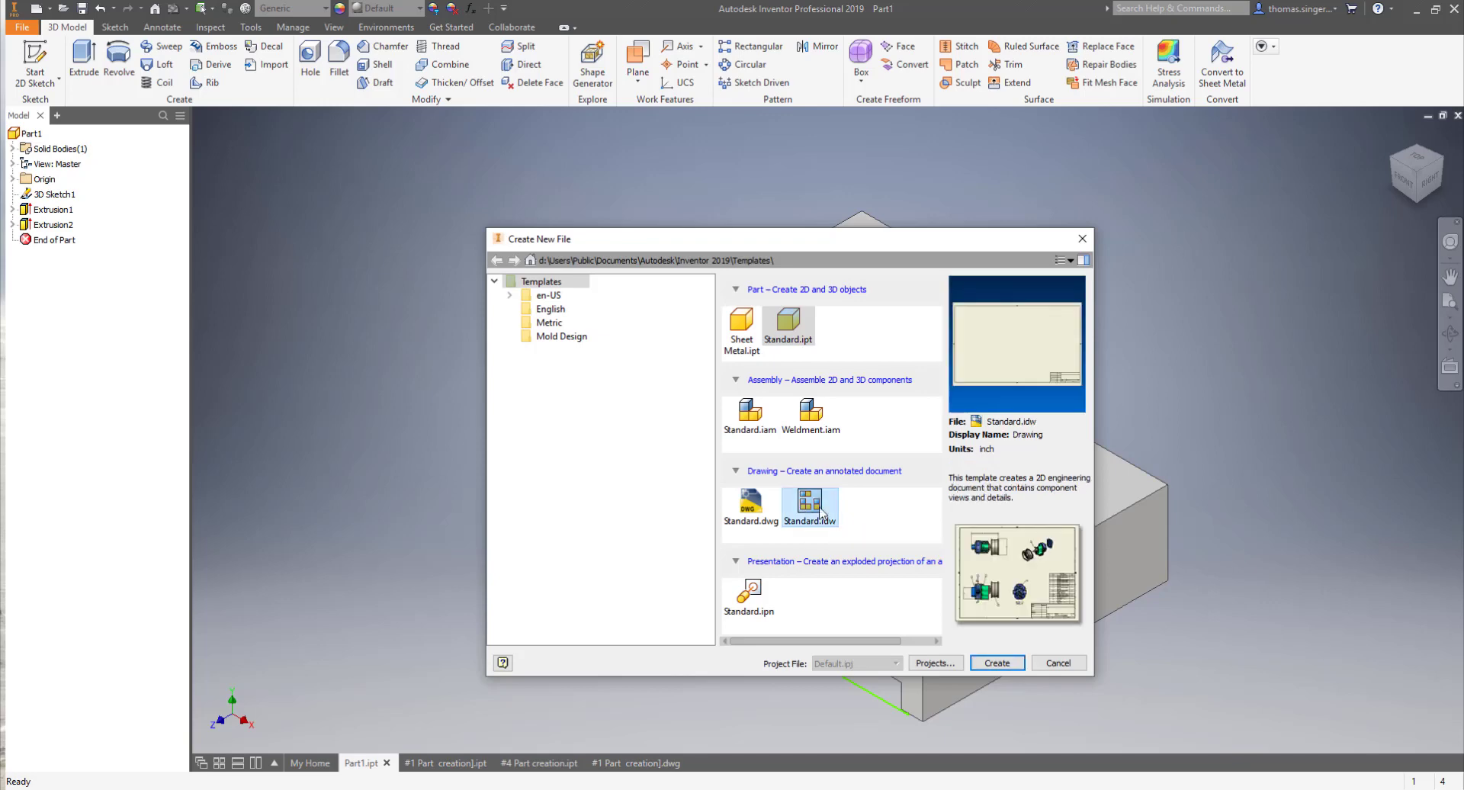
pyautogui.click(996, 663)
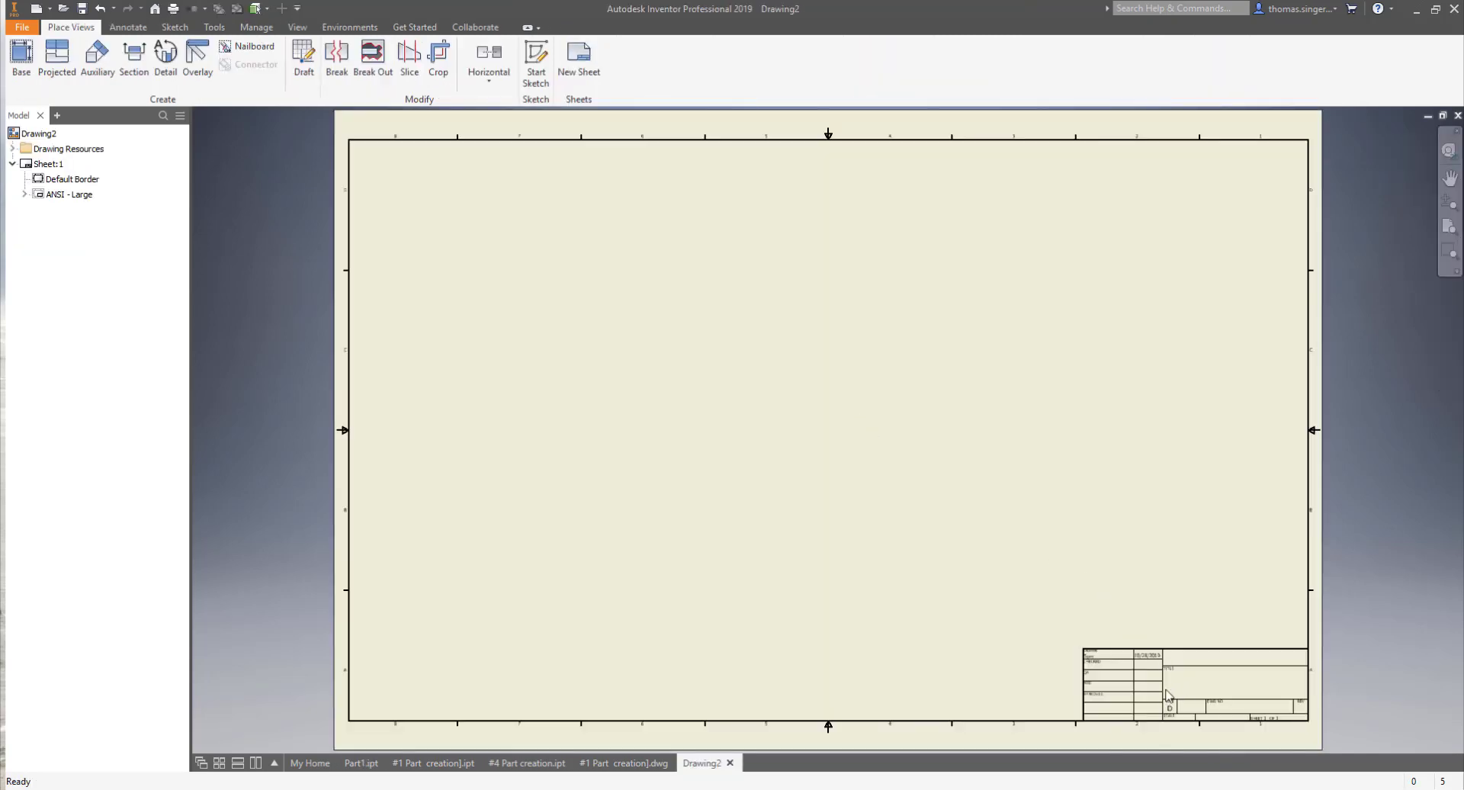
# Set the new drawing's sheet to size B in landscape orientation
pyautogui.rightClick(40, 167)
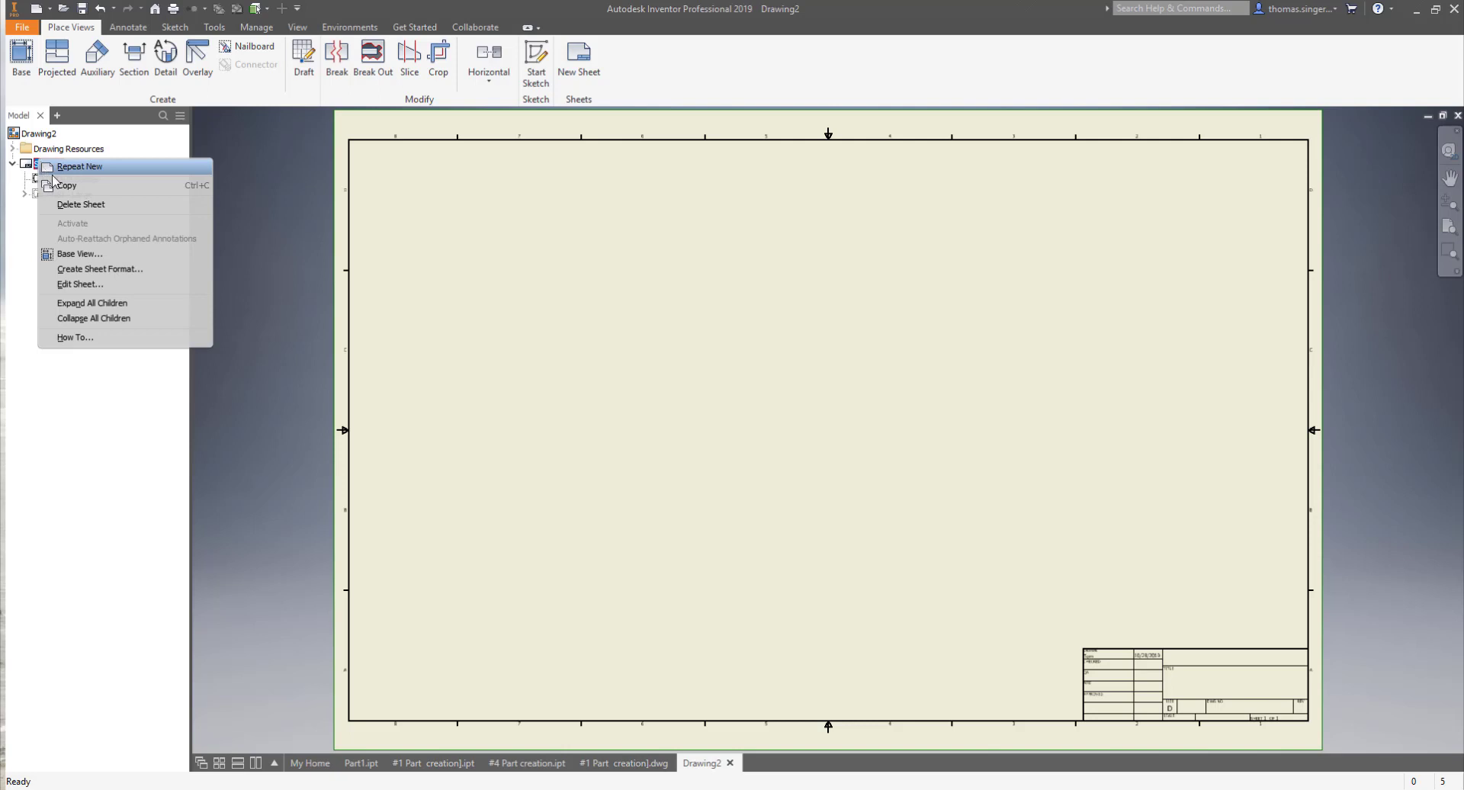
pyautogui.click(80, 284)
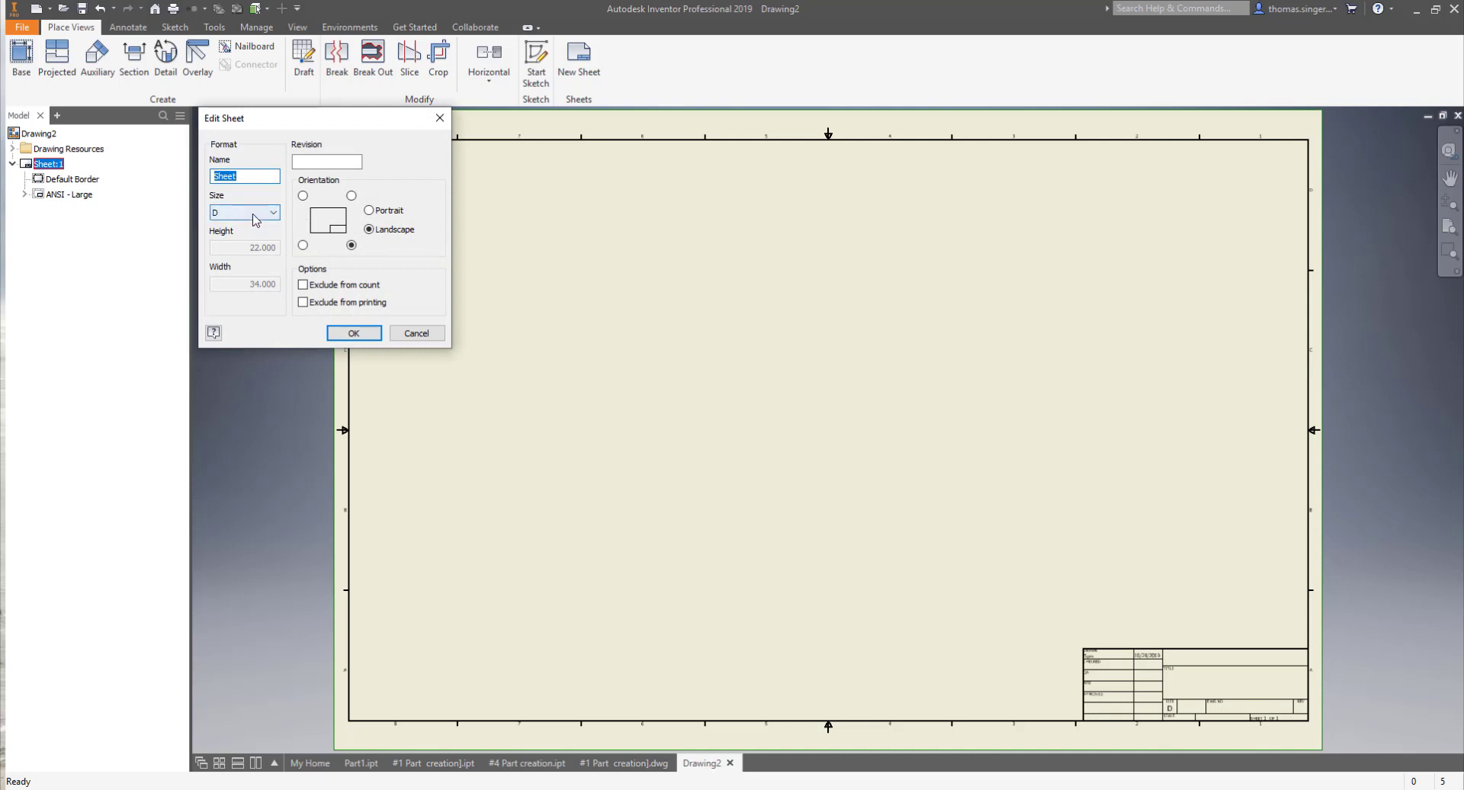
pyautogui.click(255, 220)
pyautogui.click(246, 237)
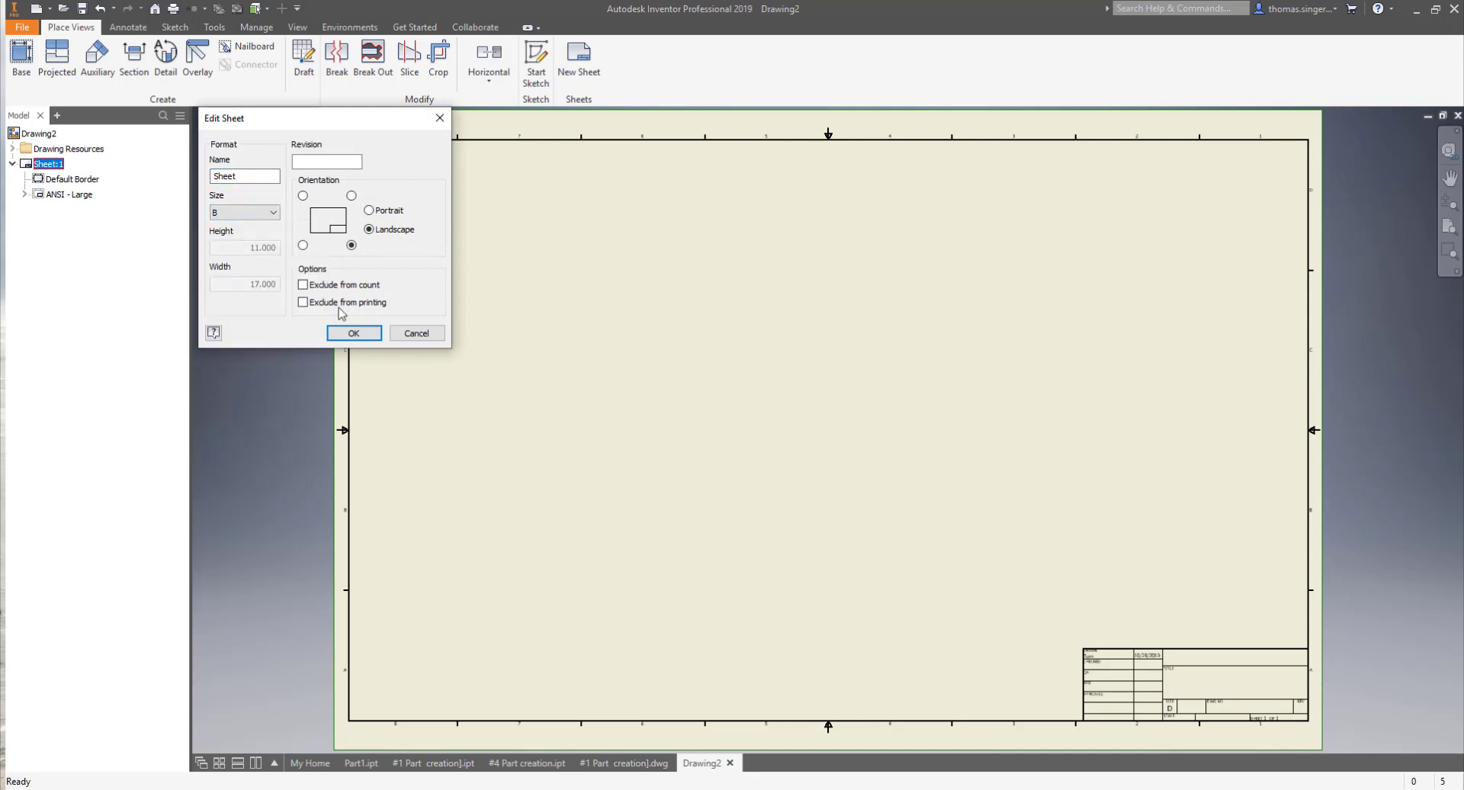
pyautogui.click(364, 336)
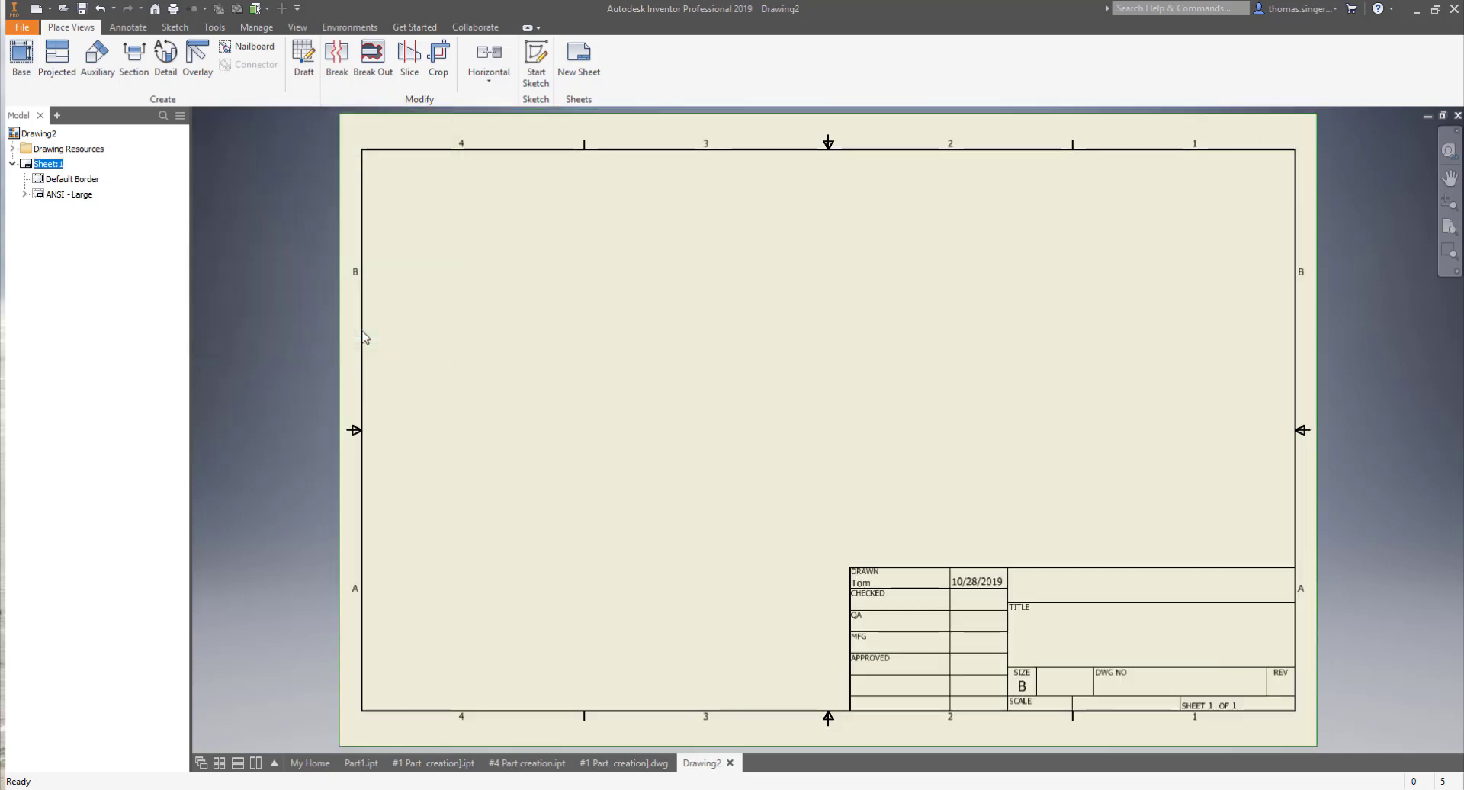
# Replace the sheet's ANSI - Large title block with the ANSI A title block
pyautogui.rightClick(50, 194)
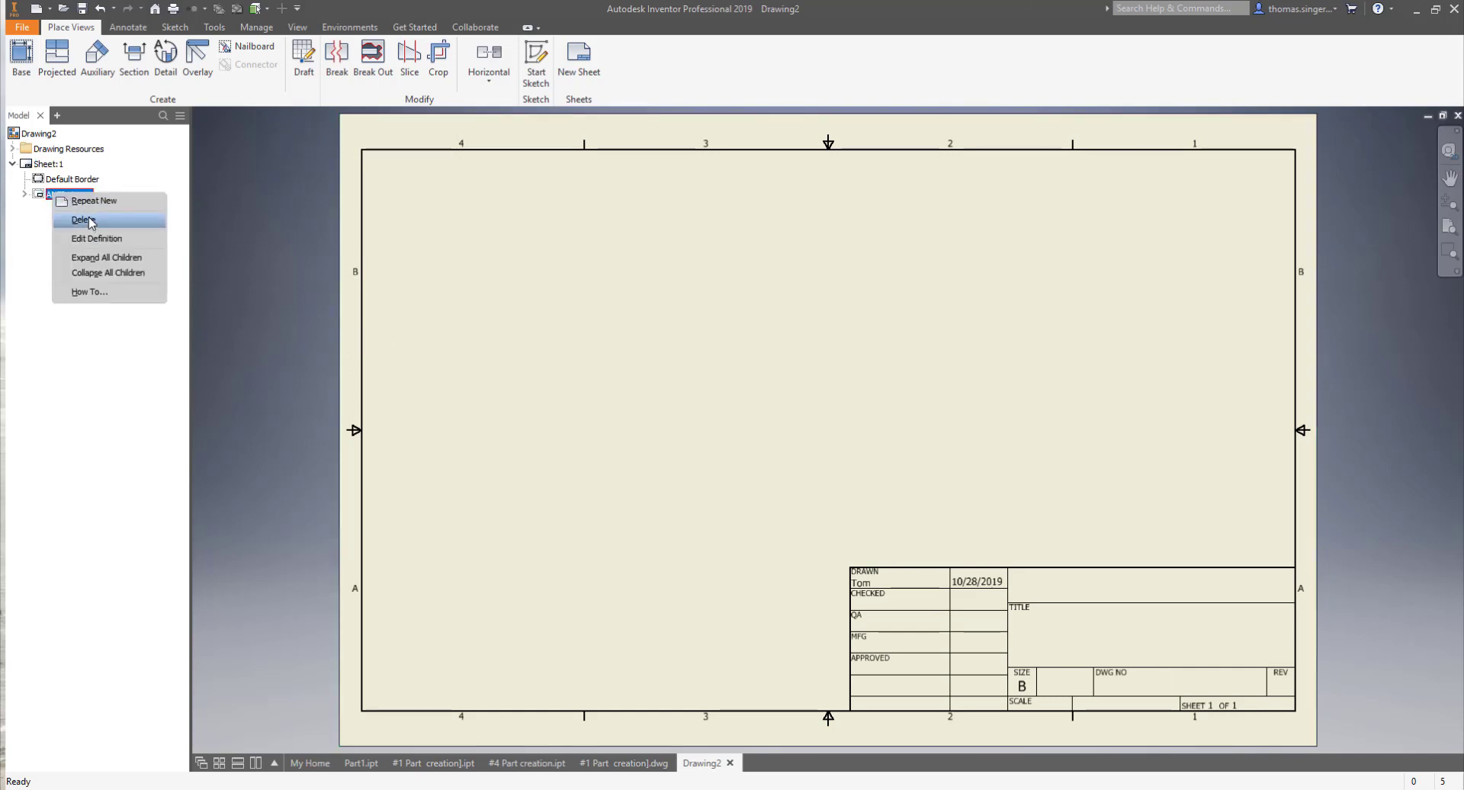
pyautogui.click(87, 220)
pyautogui.click(13, 149)
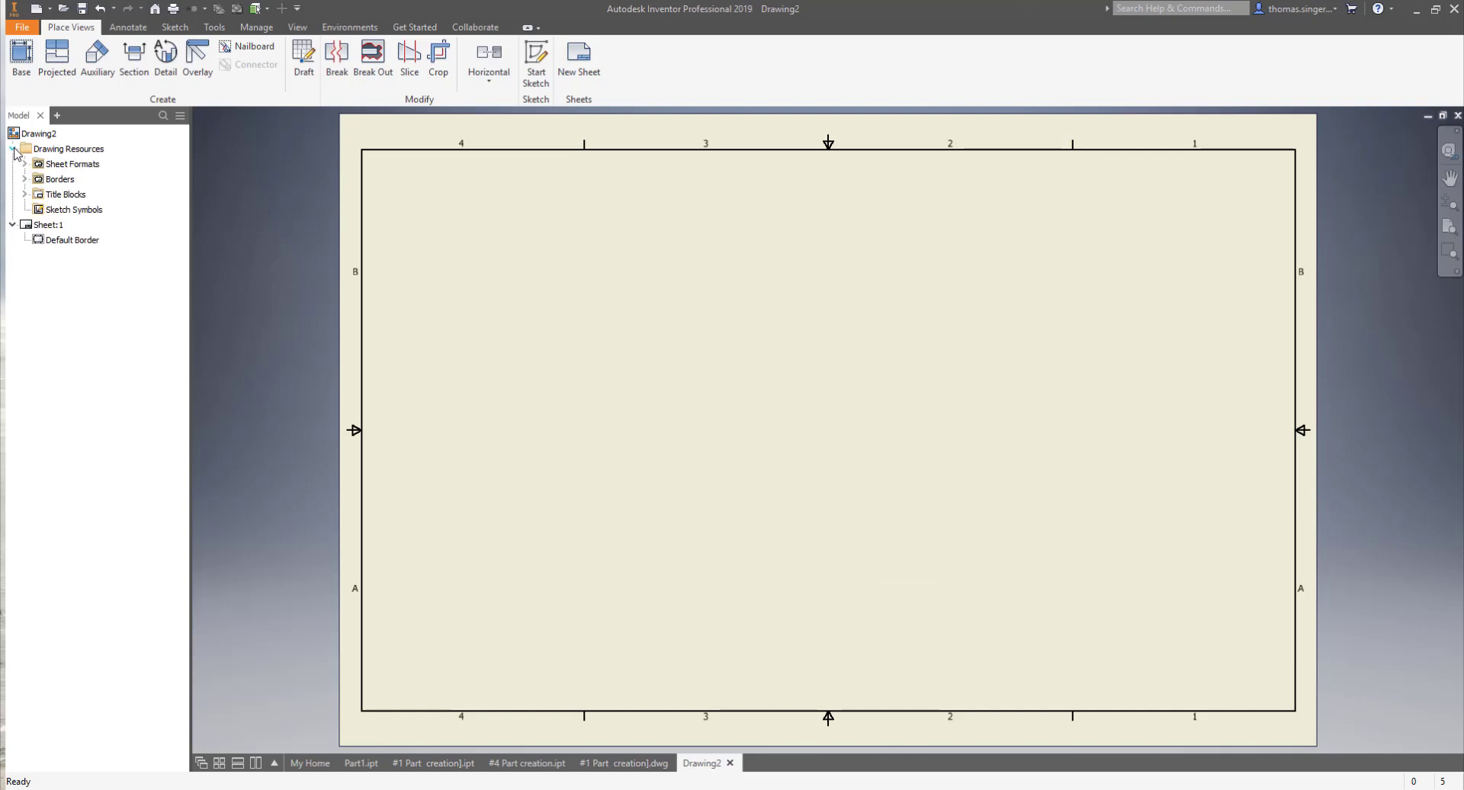
pyautogui.click(25, 194)
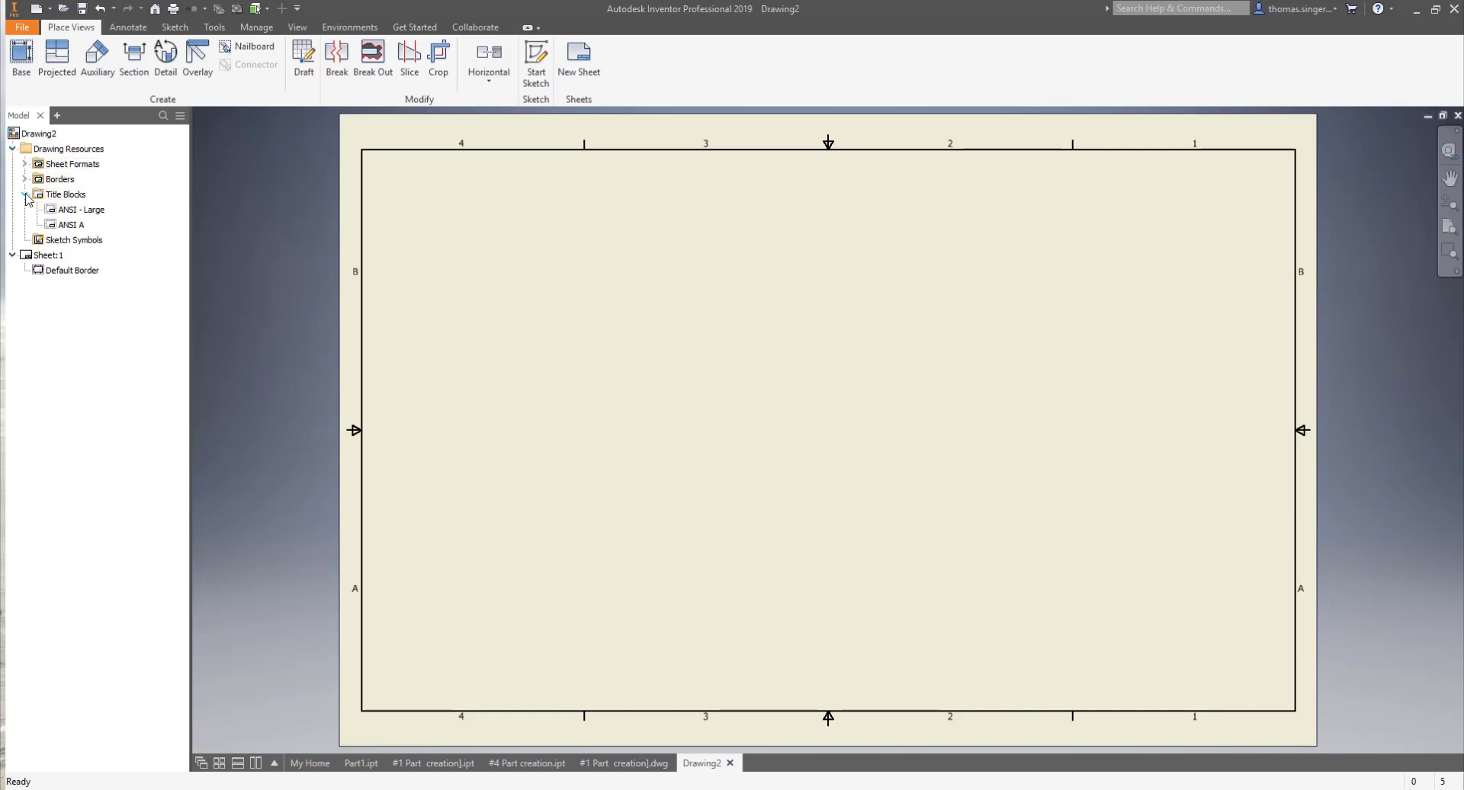
pyautogui.click(64, 225)
pyautogui.rightClick(56, 229)
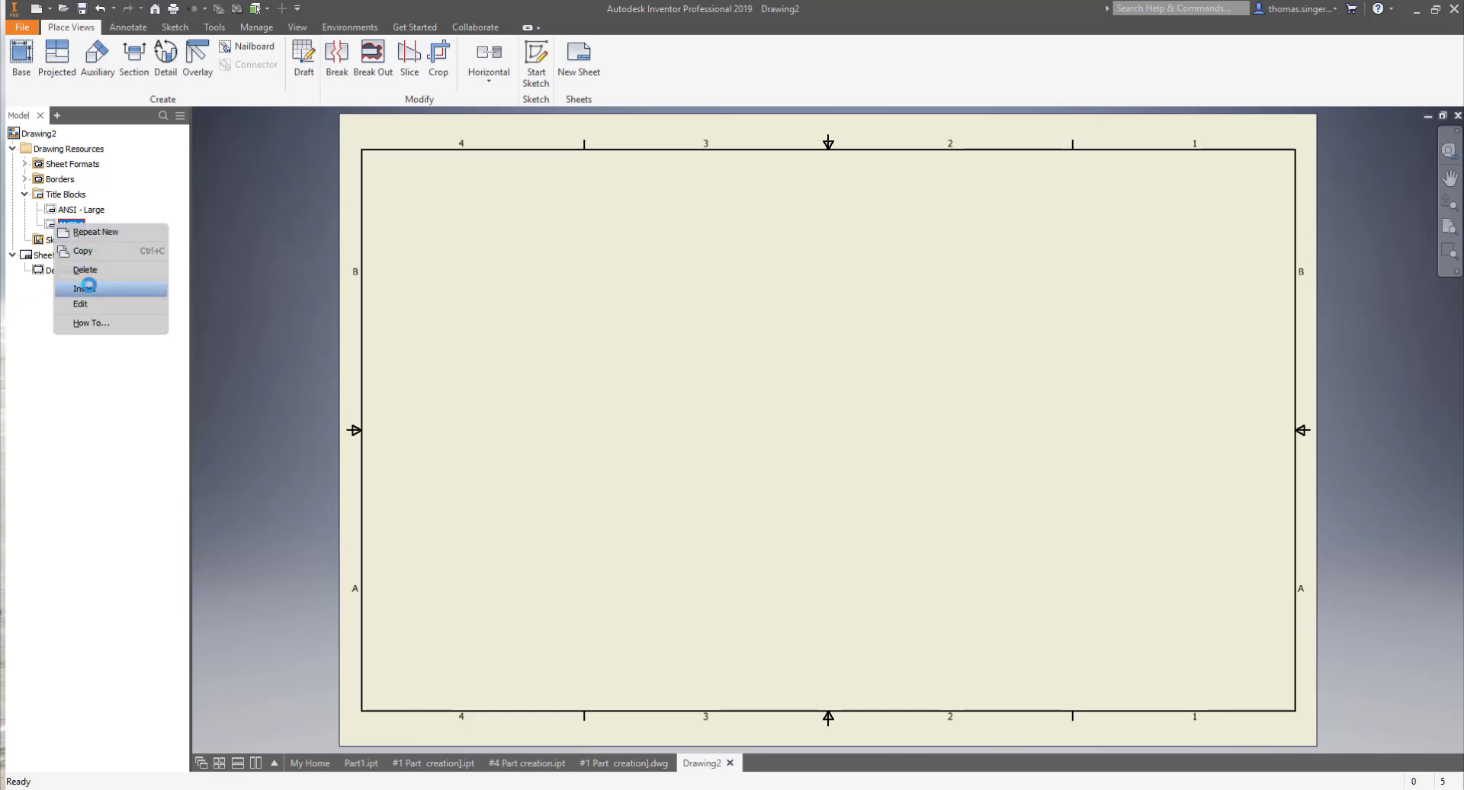
pyautogui.click(90, 285)
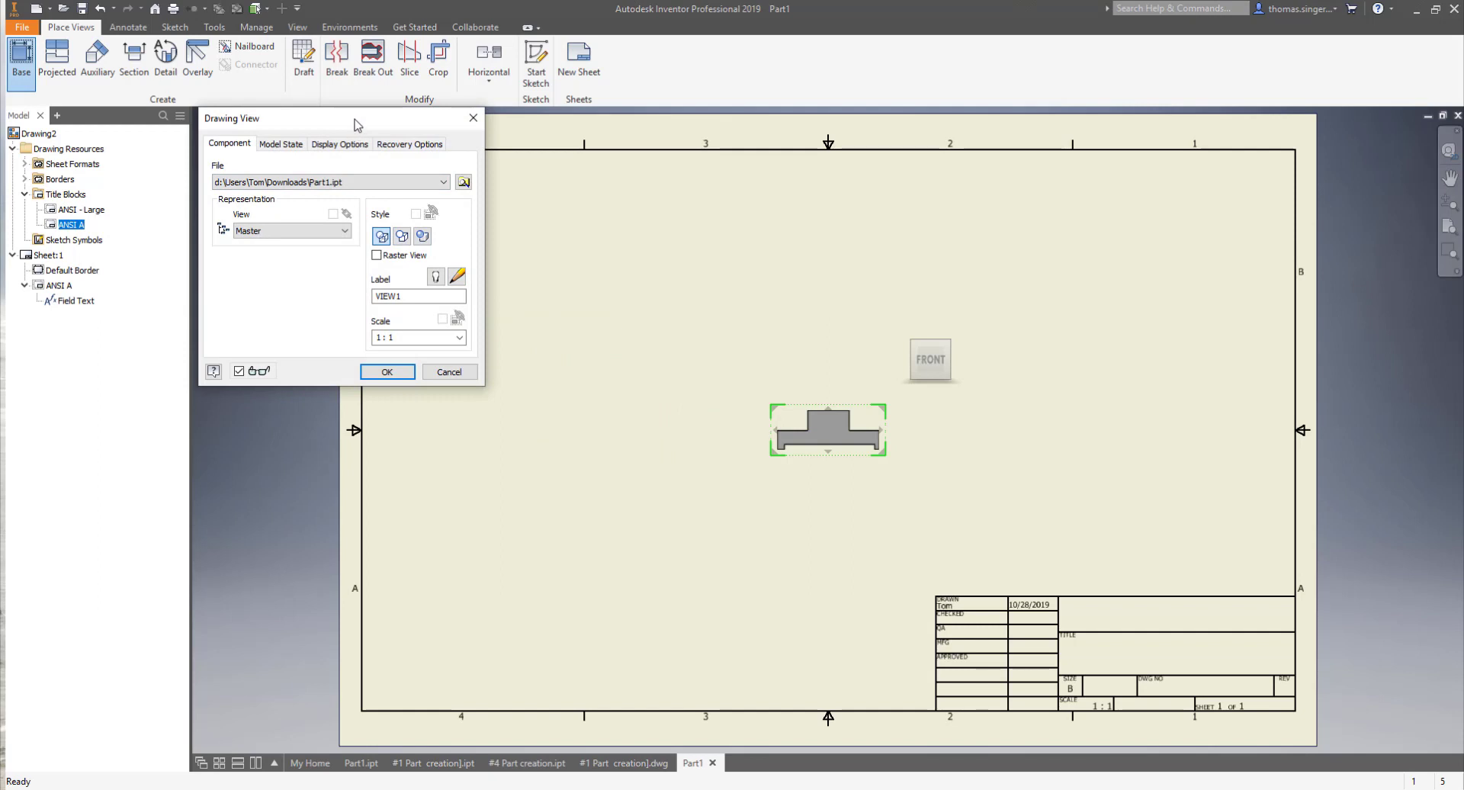
# Place a 1:1 front view of Part1.ipt left of the sheet's center, with projected right-side, isometric and top views
pyautogui.moveTo(354, 123); pyautogui.dragTo(531, 249)
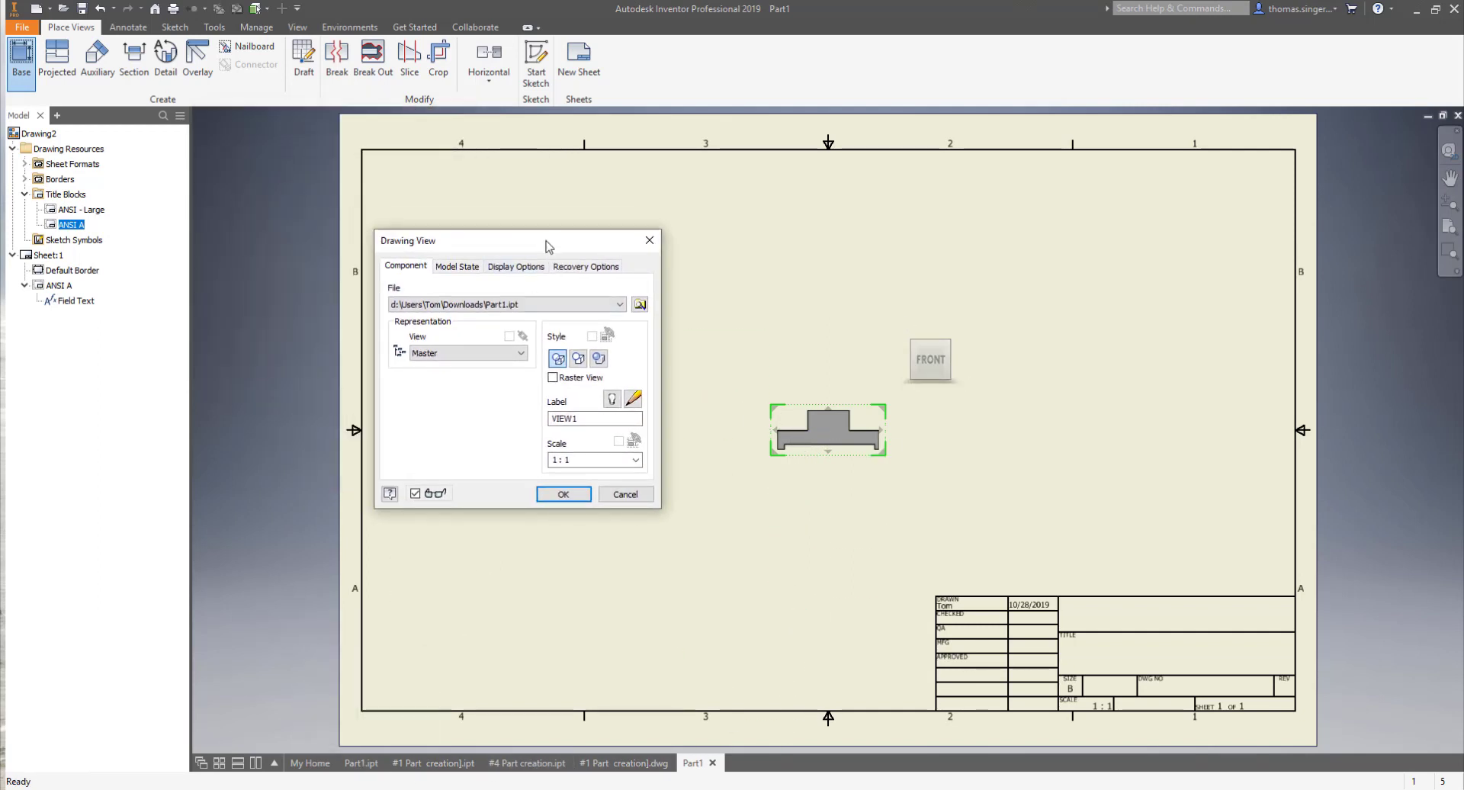
pyautogui.moveTo(534, 240); pyautogui.dragTo(424, 203)
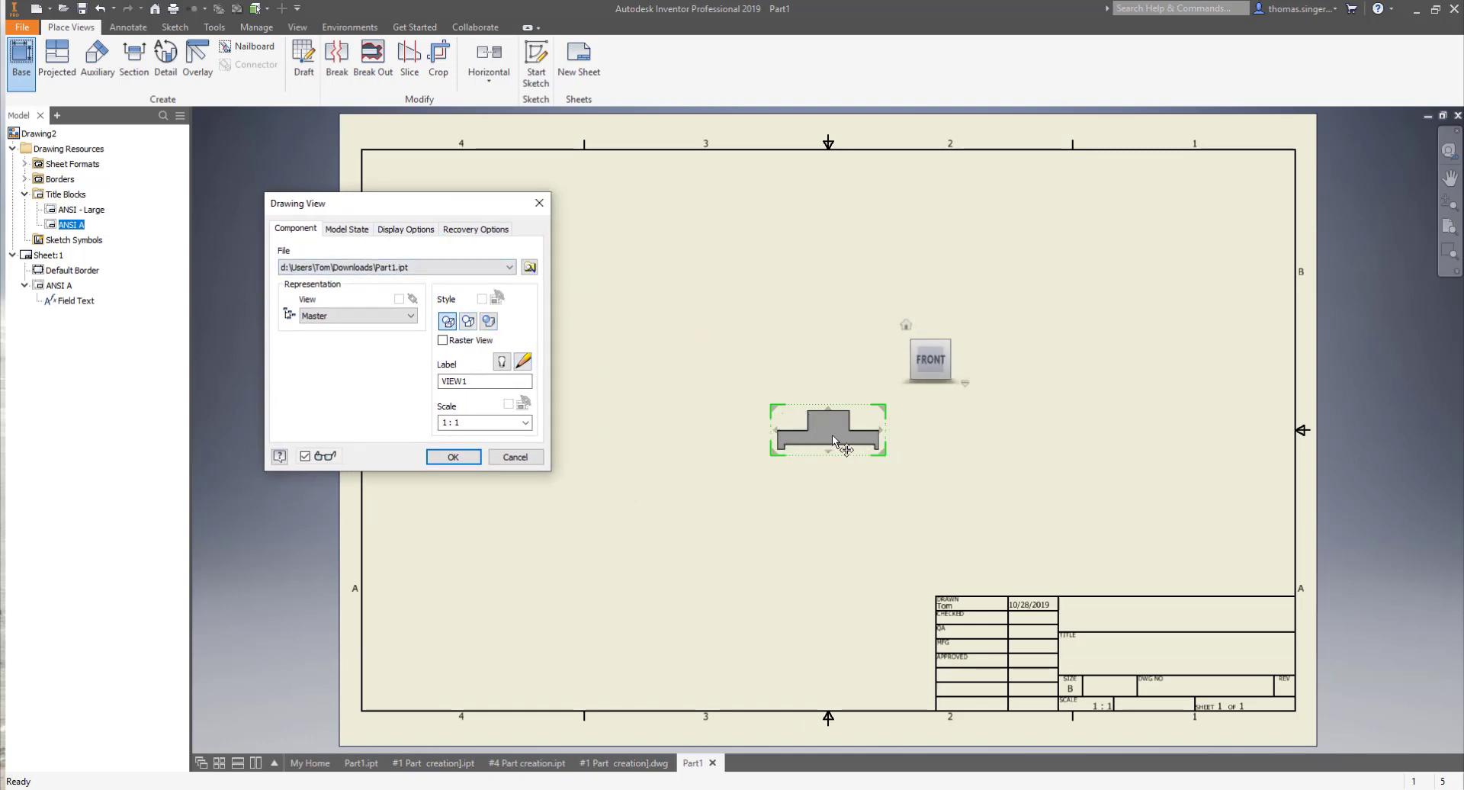
pyautogui.moveTo(822, 447)
pyautogui.mouseDown()
pyautogui.moveTo(697, 456)
pyautogui.moveTo(623, 487)
pyautogui.moveTo(654, 492)
pyautogui.moveTo(648, 437)
pyautogui.mouseUp()
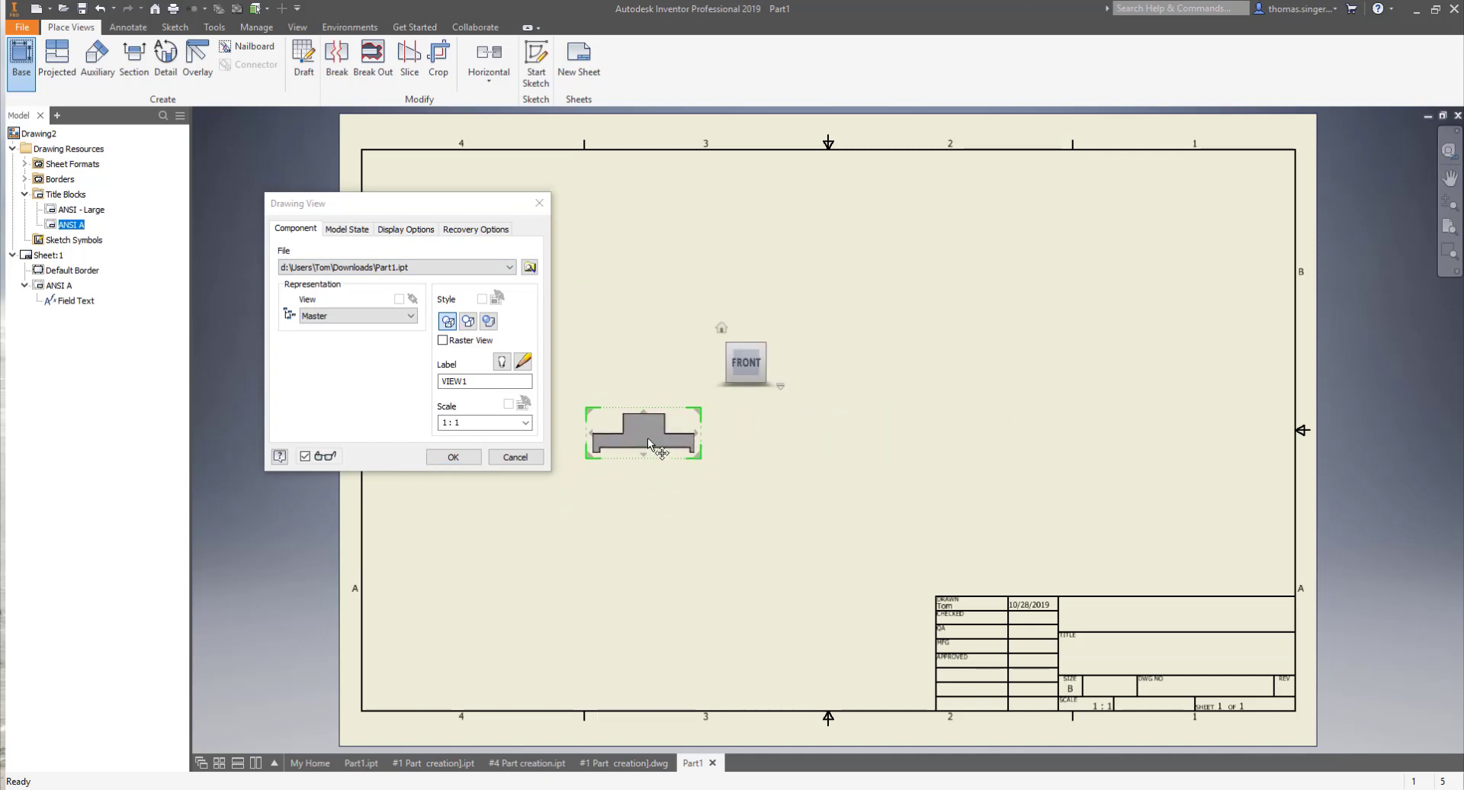
pyautogui.click(882, 432)
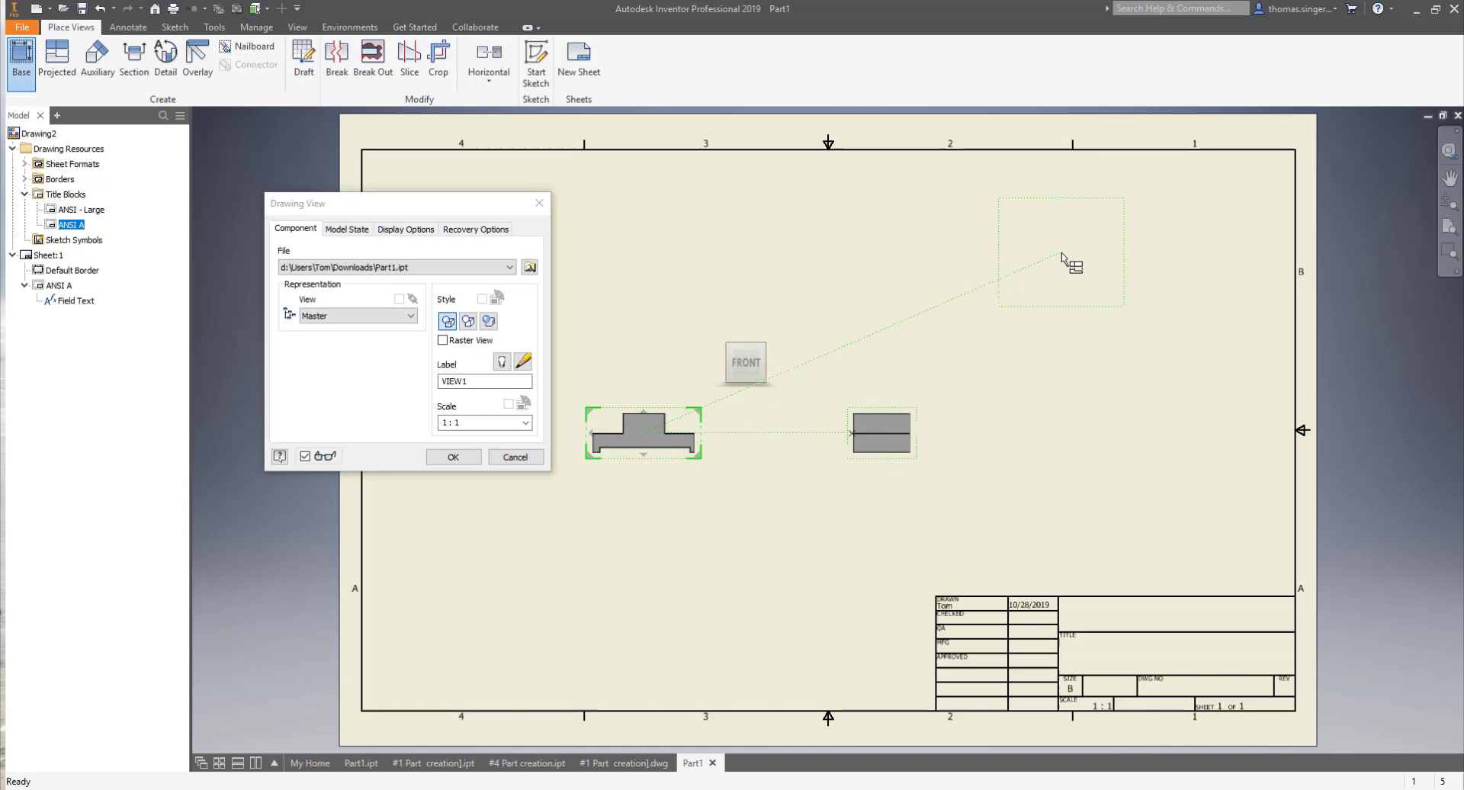
pyautogui.click(1143, 255)
pyautogui.click(644, 252)
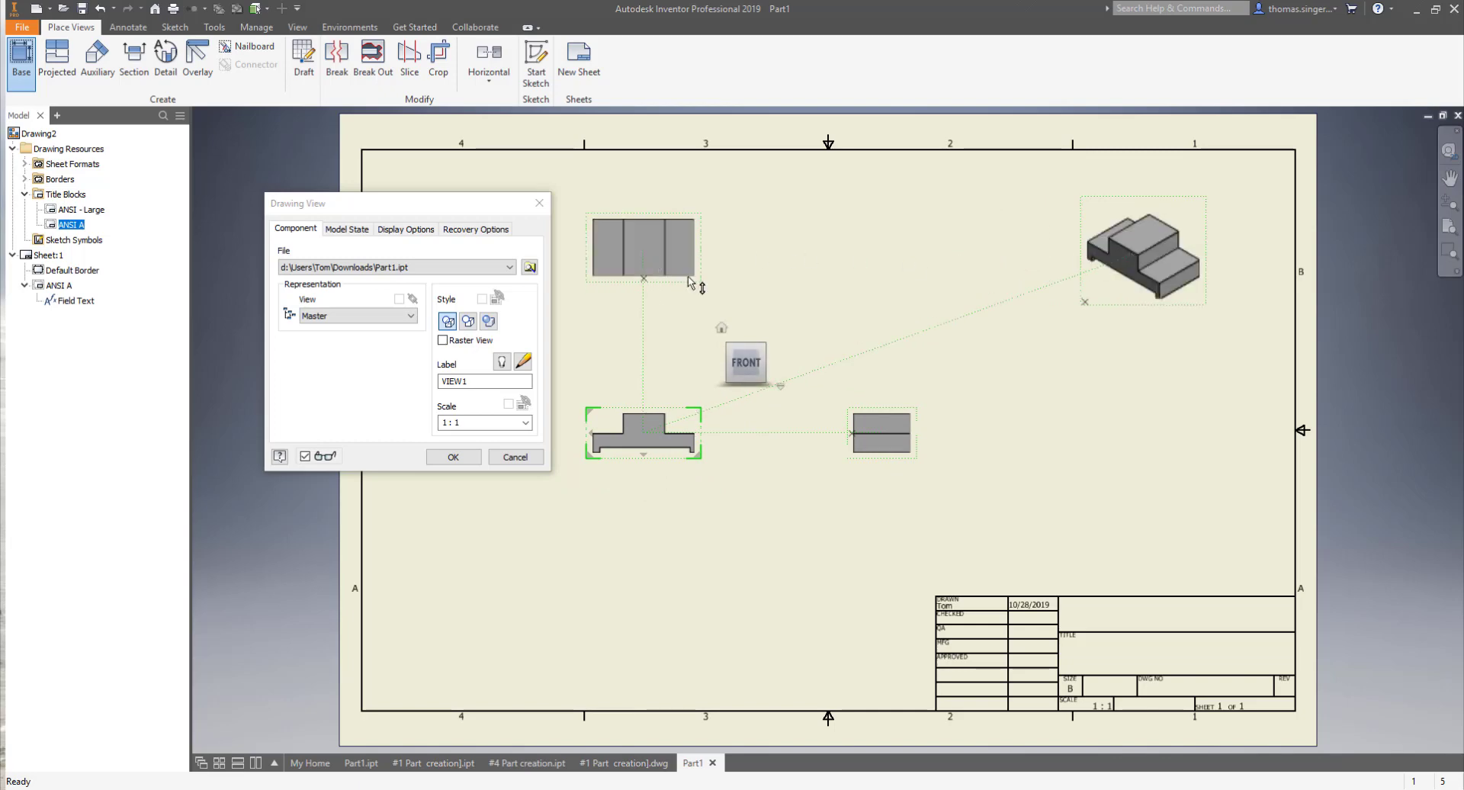
pyautogui.rightClick(780, 282)
pyautogui.click(842, 282)
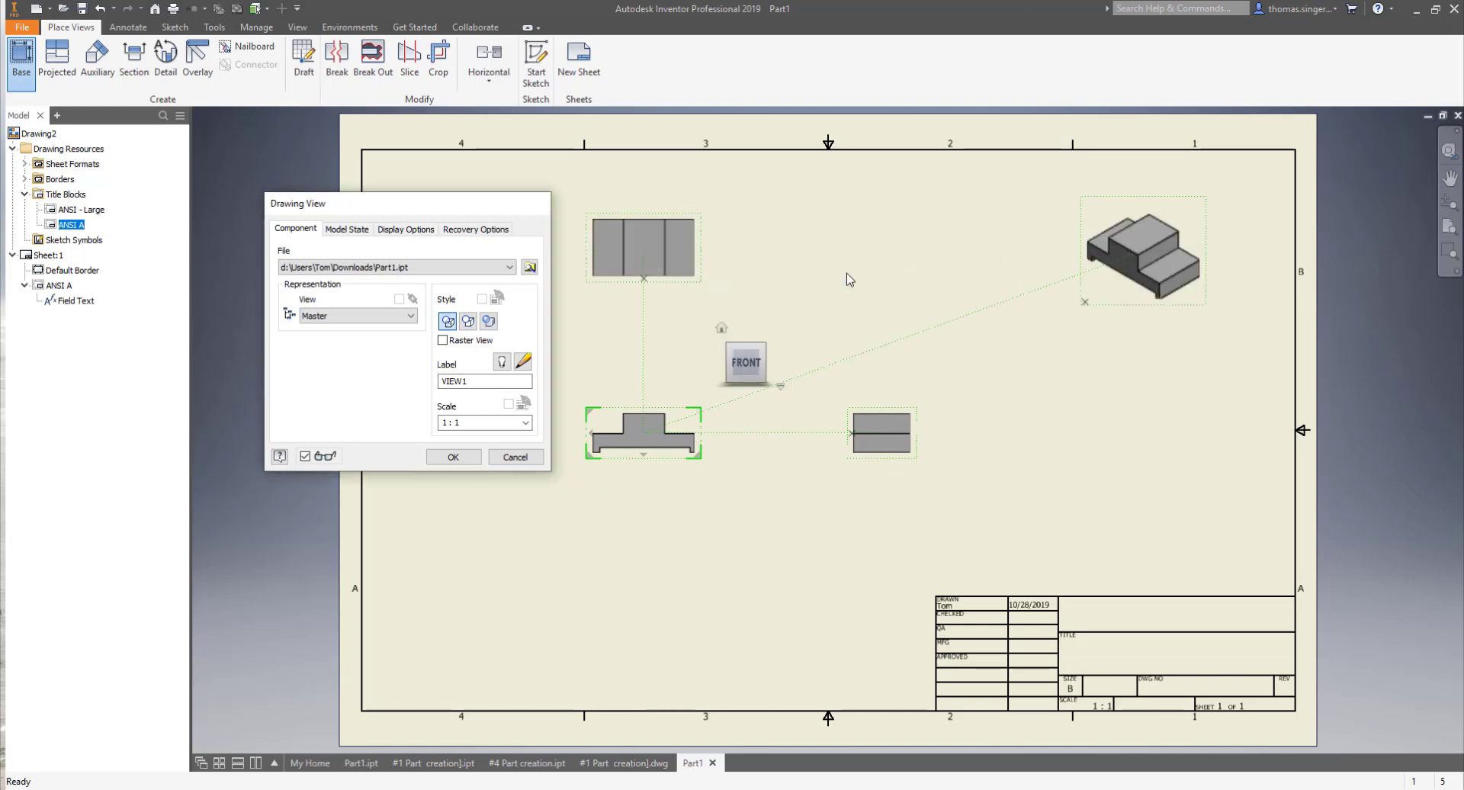
# Set the isometric view's style to shaded
pyautogui.rightClick(1086, 286)
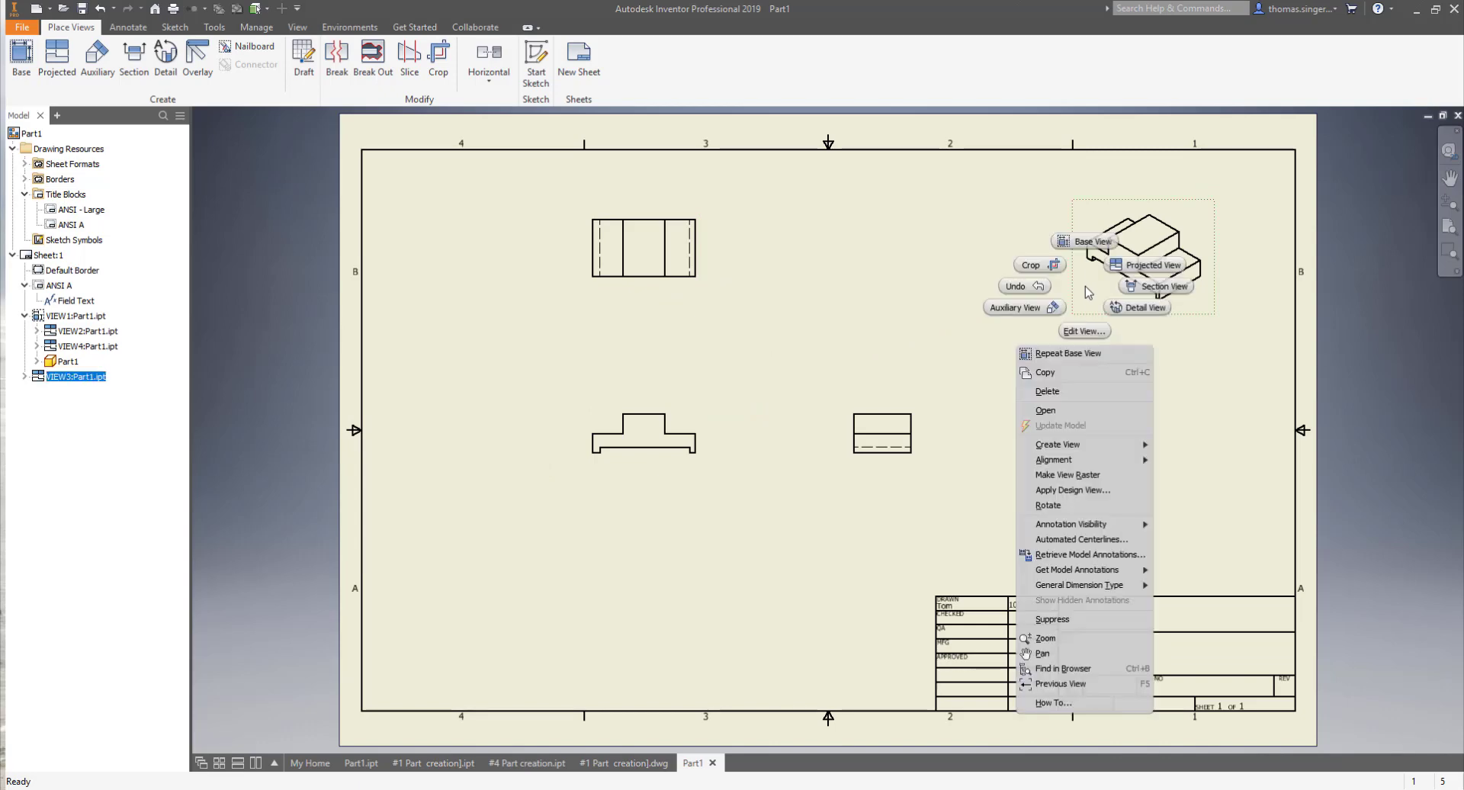
pyautogui.click(1084, 333)
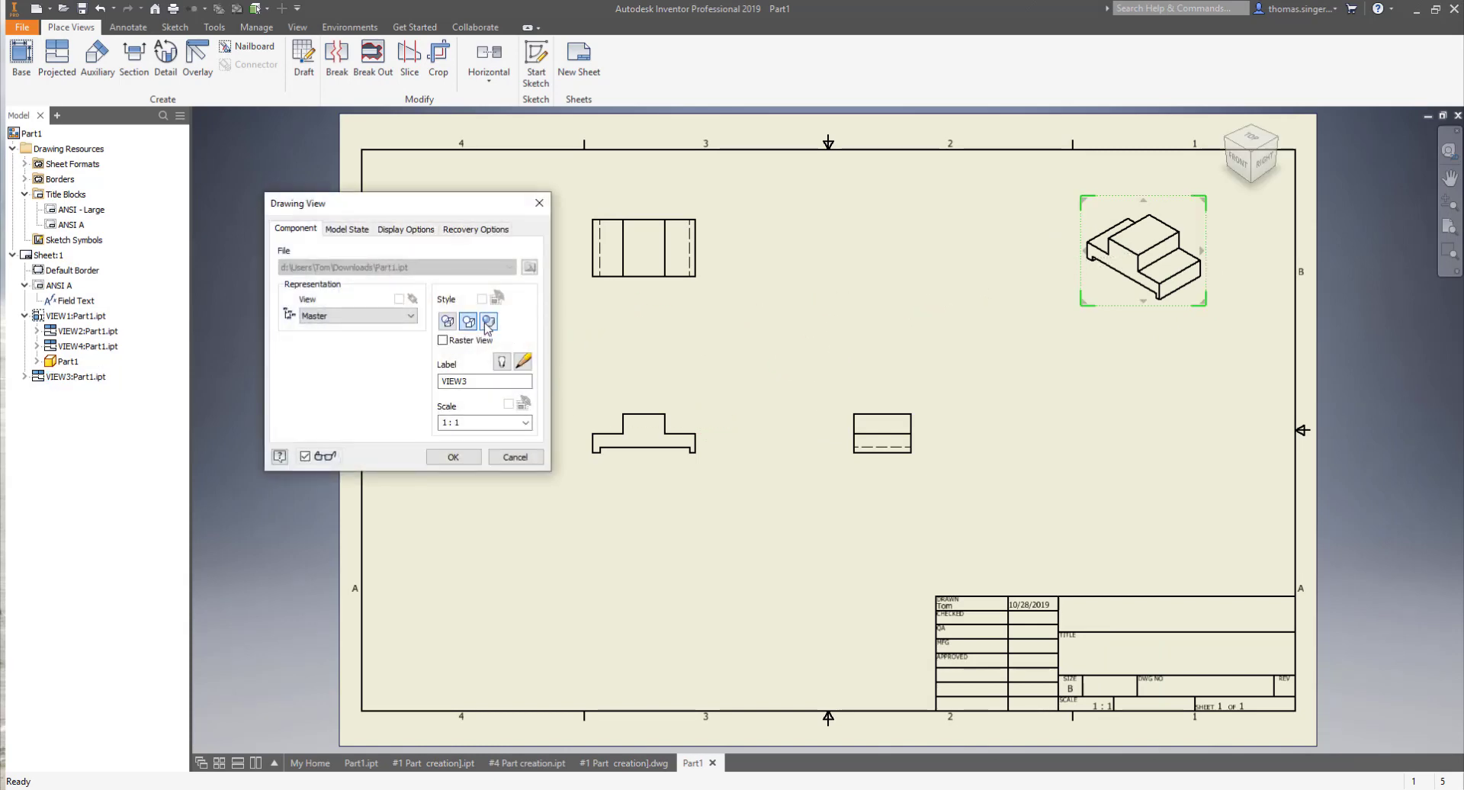
pyautogui.click(488, 322)
pyautogui.click(453, 456)
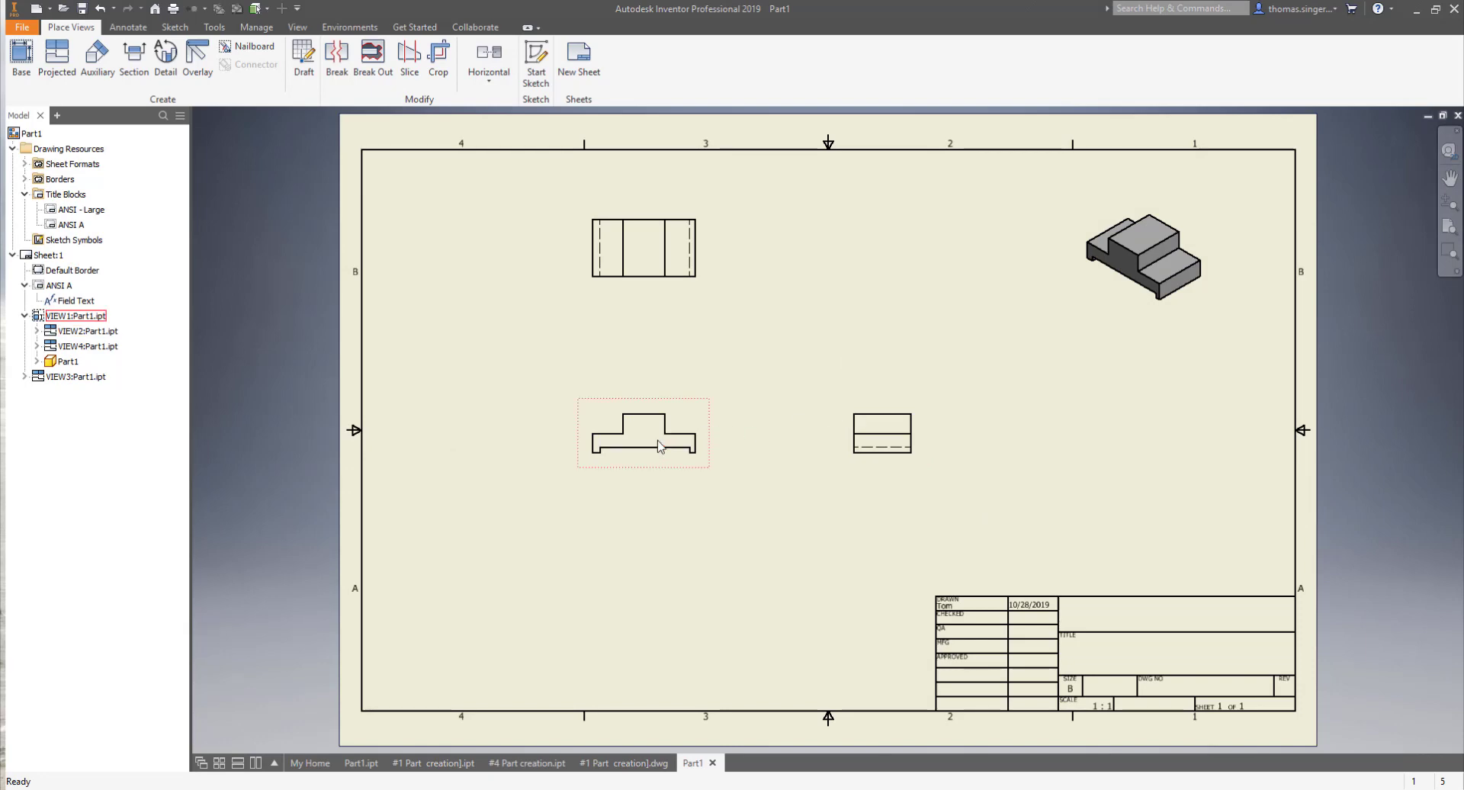
# Set the front view's scale to 2:1 so its dependent orthographic views enlarge with it
pyautogui.rightClick(696, 426)
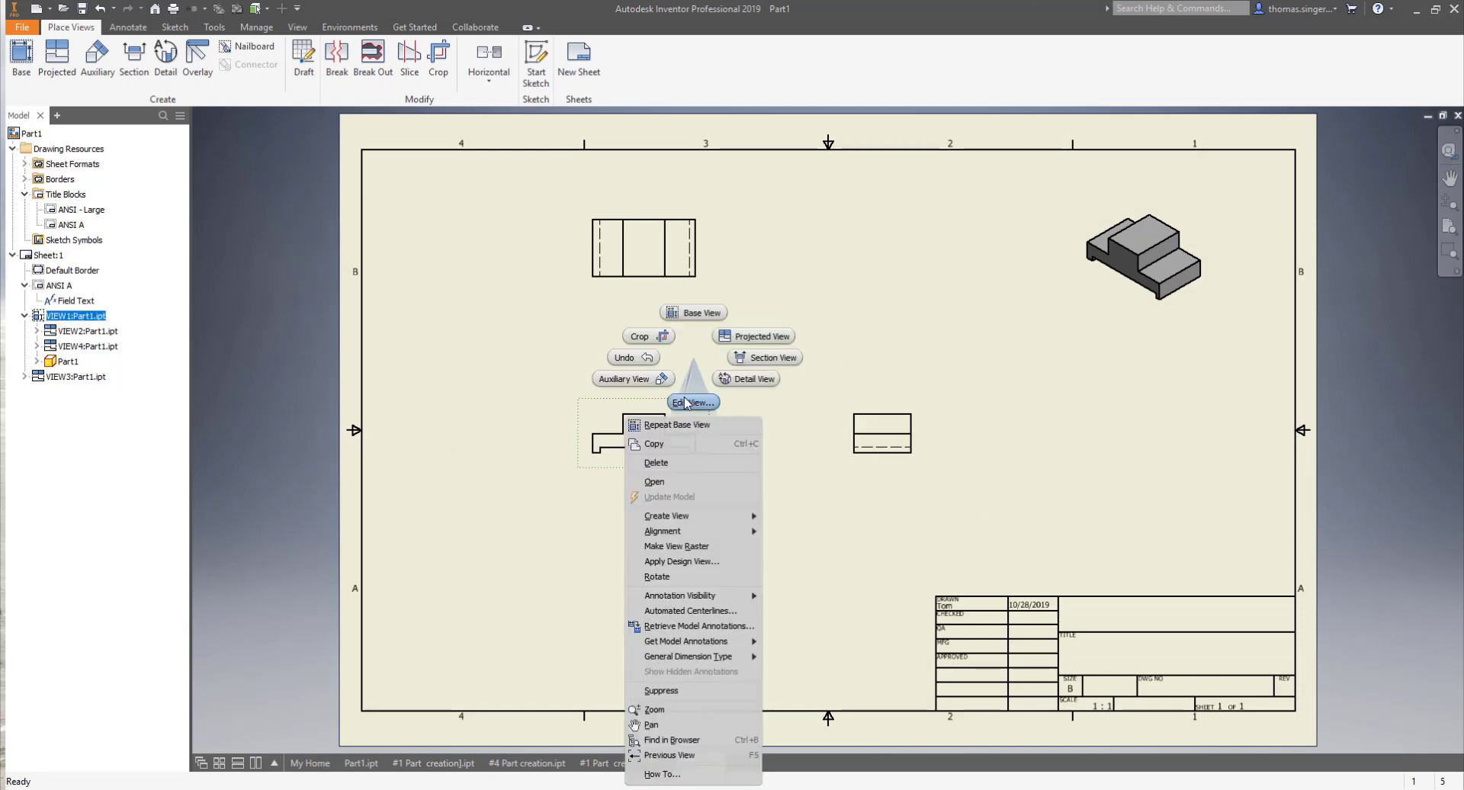
pyautogui.click(683, 399)
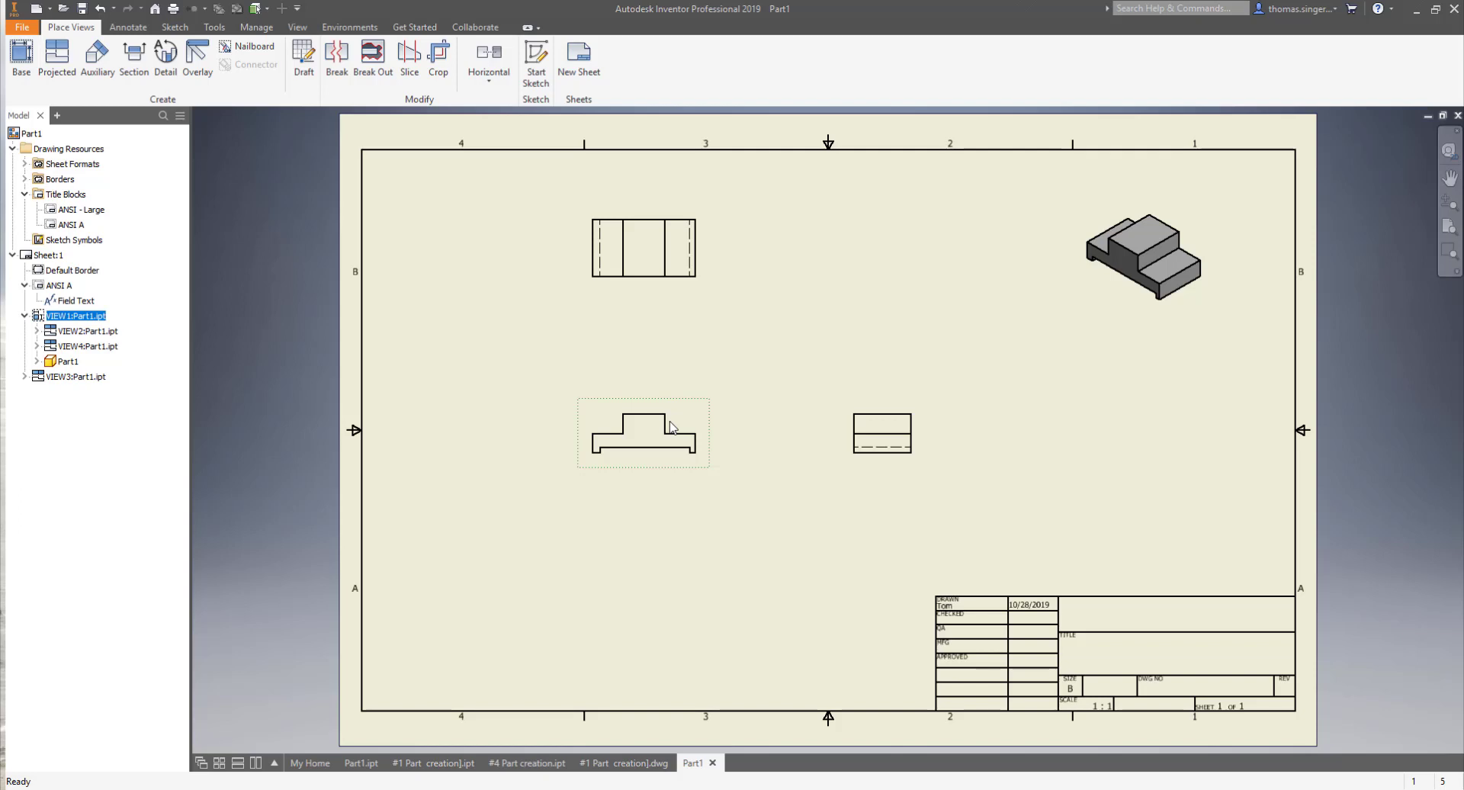
pyautogui.doubleClick(671, 427)
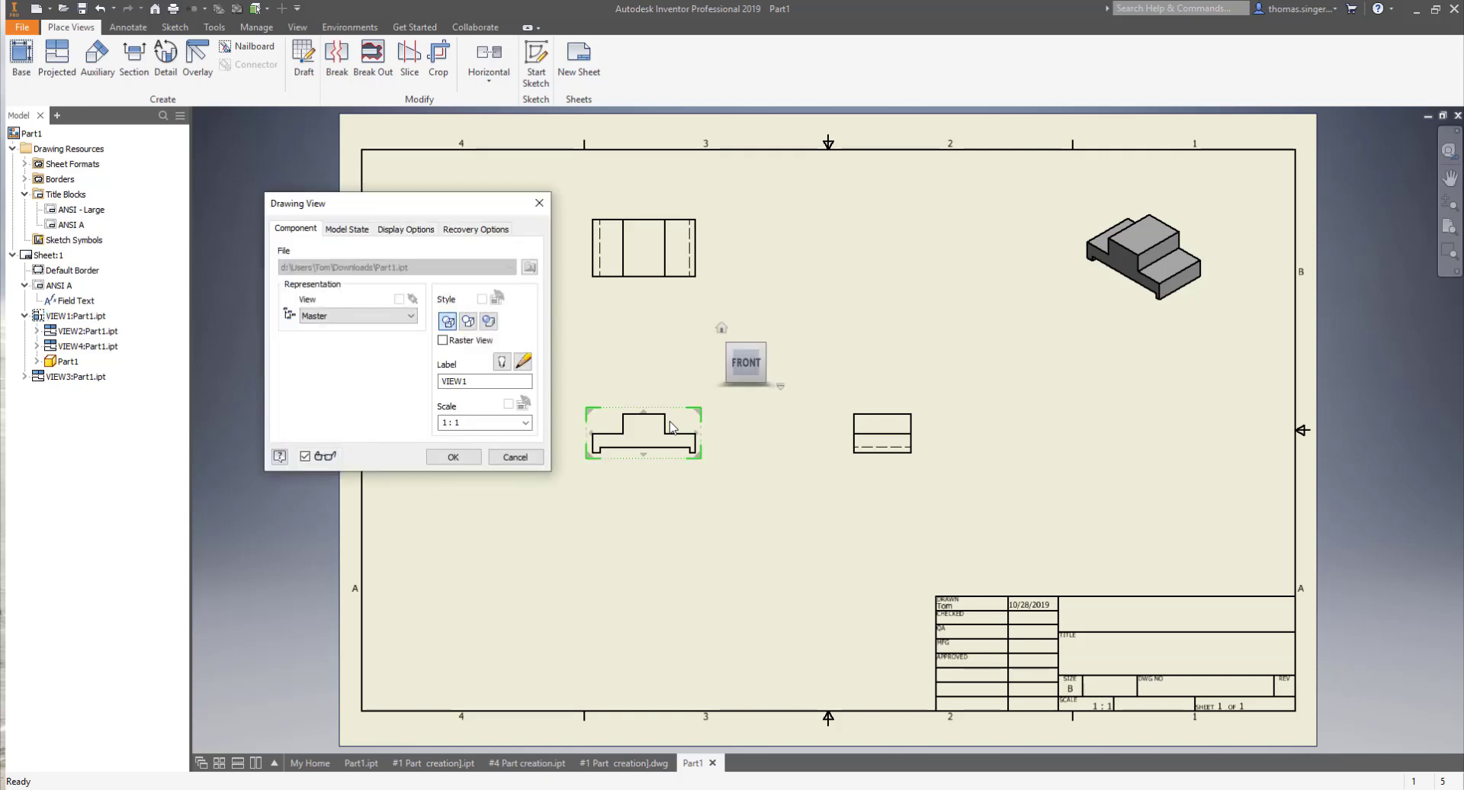
pyautogui.click(446, 422)
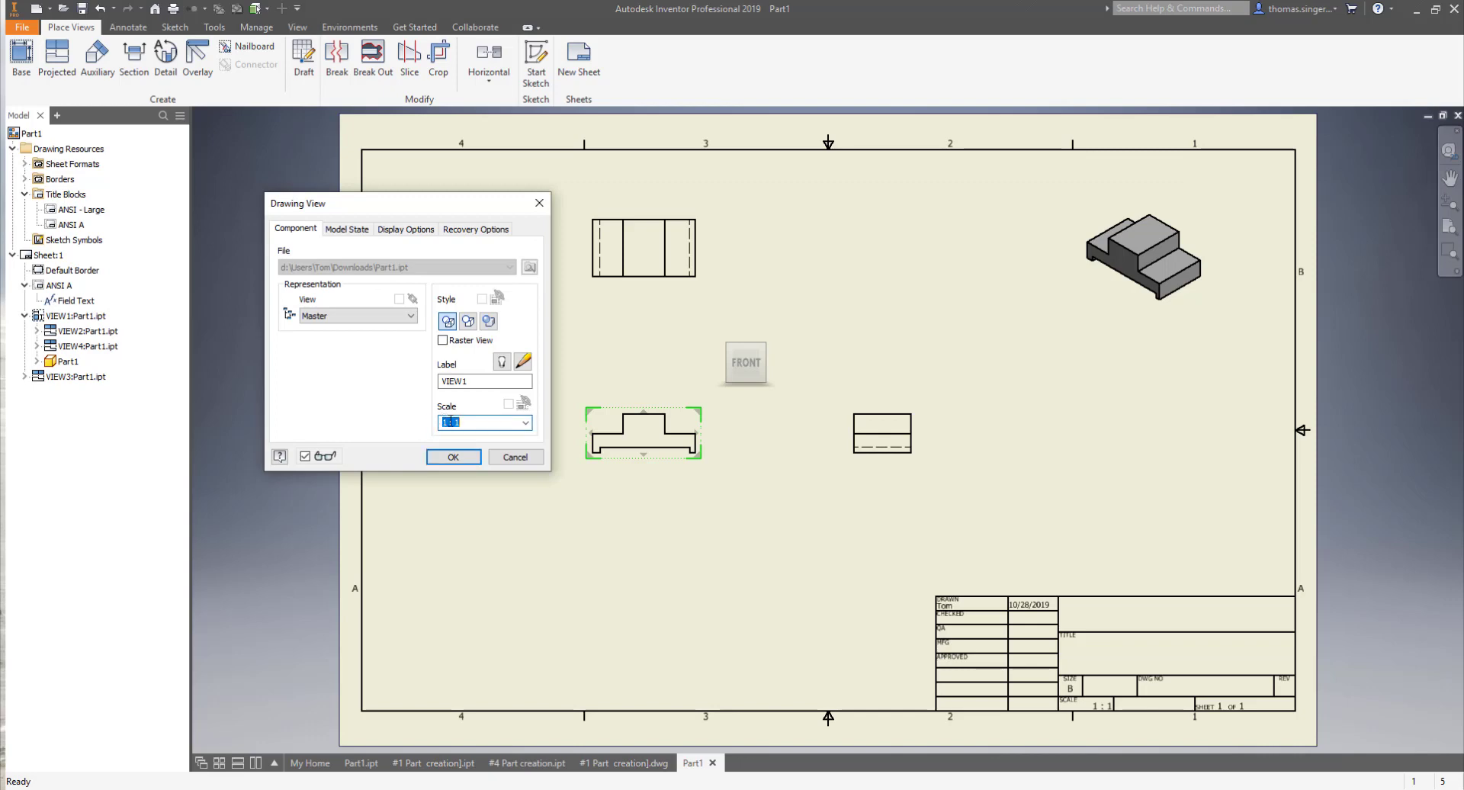
pyautogui.write('2:1')
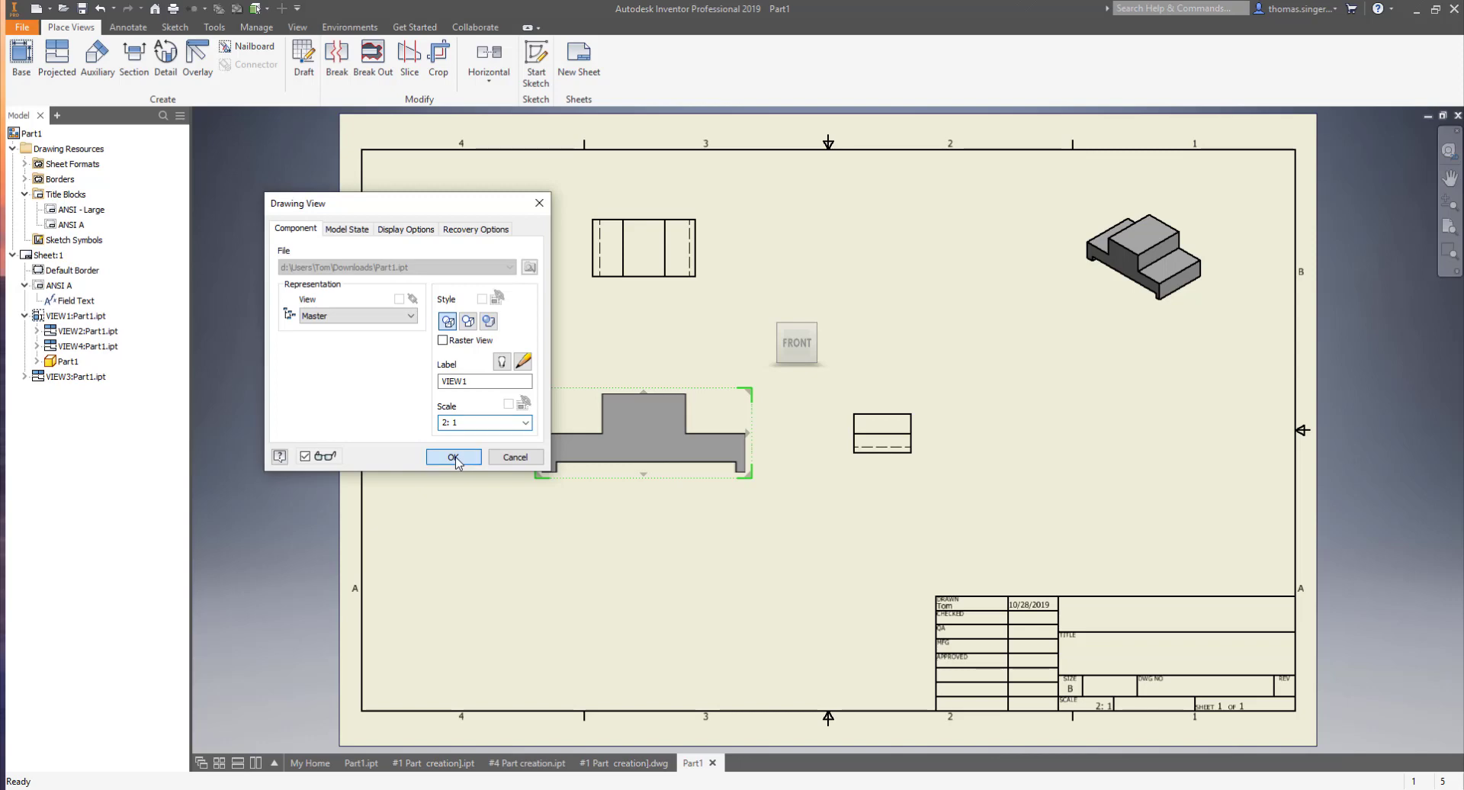
pyautogui.click(454, 457)
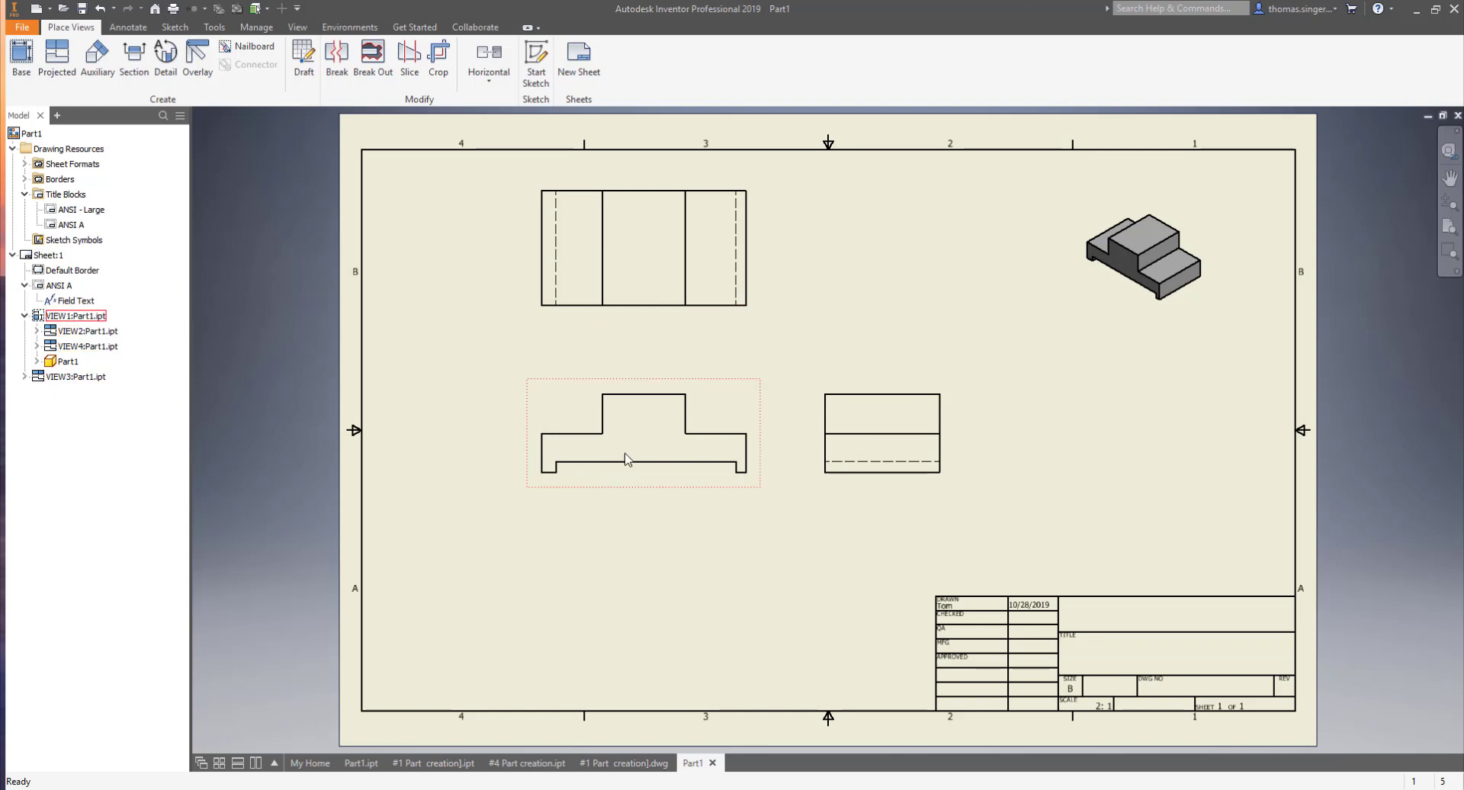
# Move the front view toward the sheet's lower left and save the drawing as Part1.idw in New folder
pyautogui.moveTo(583, 488); pyautogui.dragTo(531, 562)
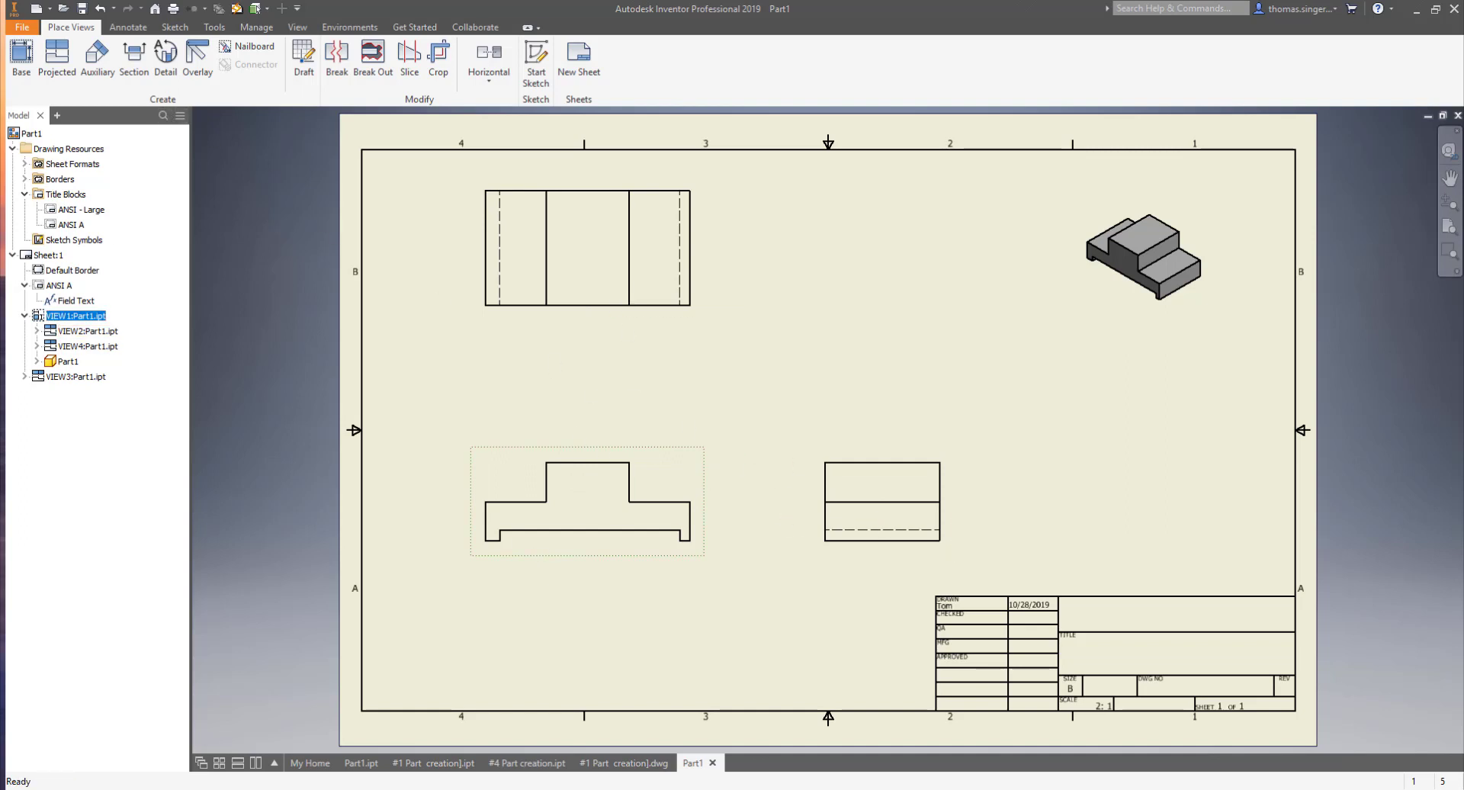
pyautogui.hotkey('ctrl', 's')
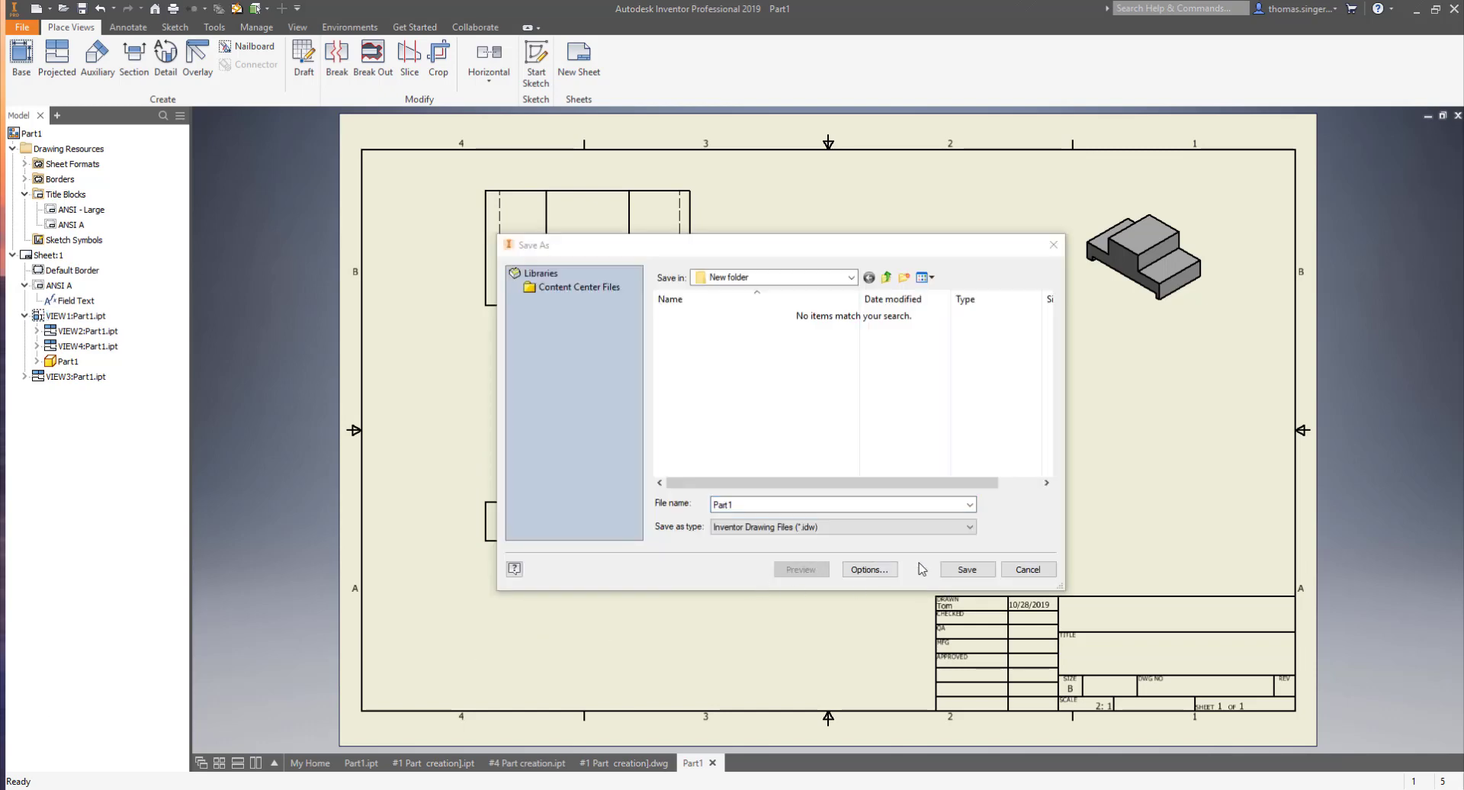
pyautogui.click(967, 570)
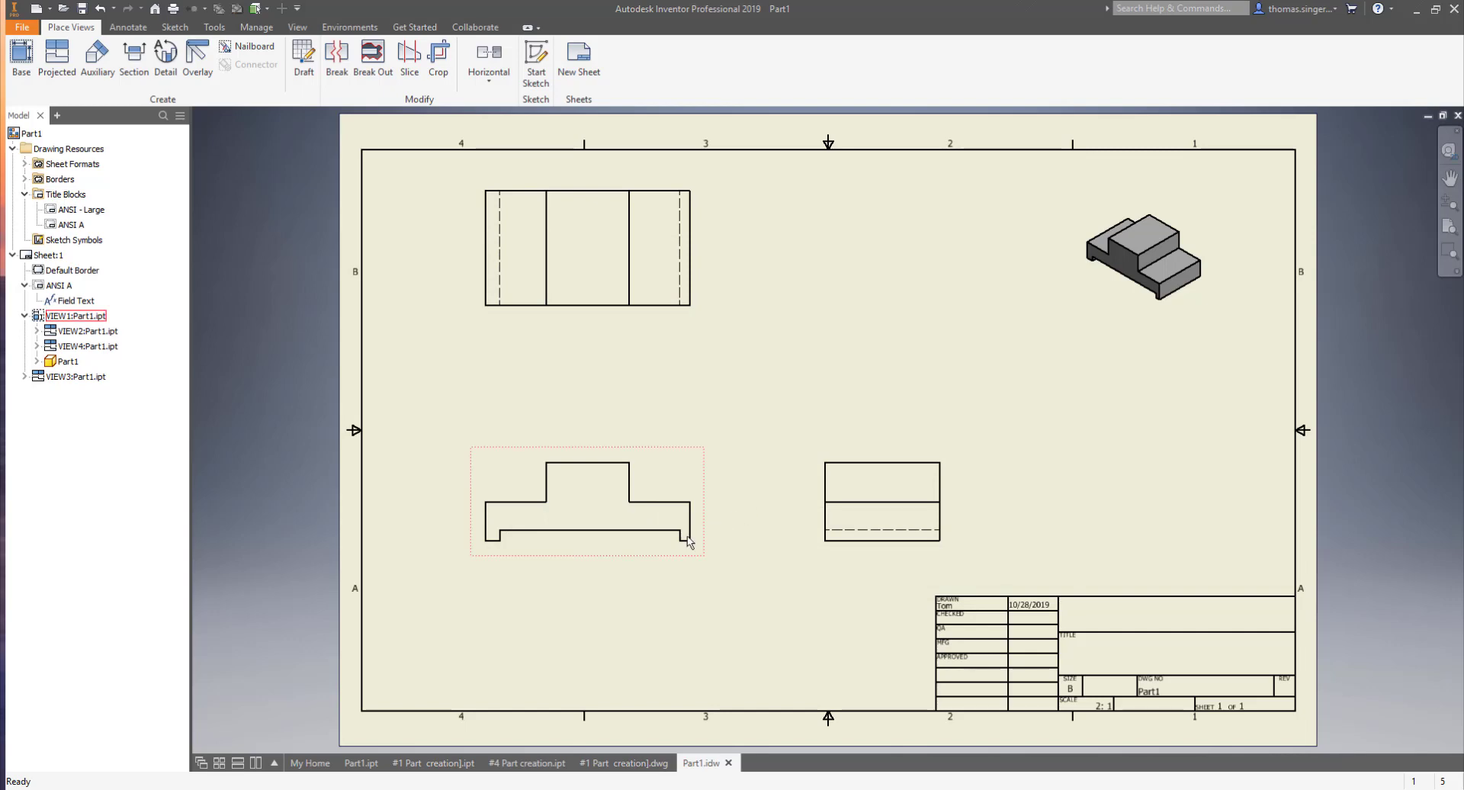
# Compare the title-block sheet numbering of #1 Part creation].dwg and Part1.idw
pyautogui.click(627, 762)
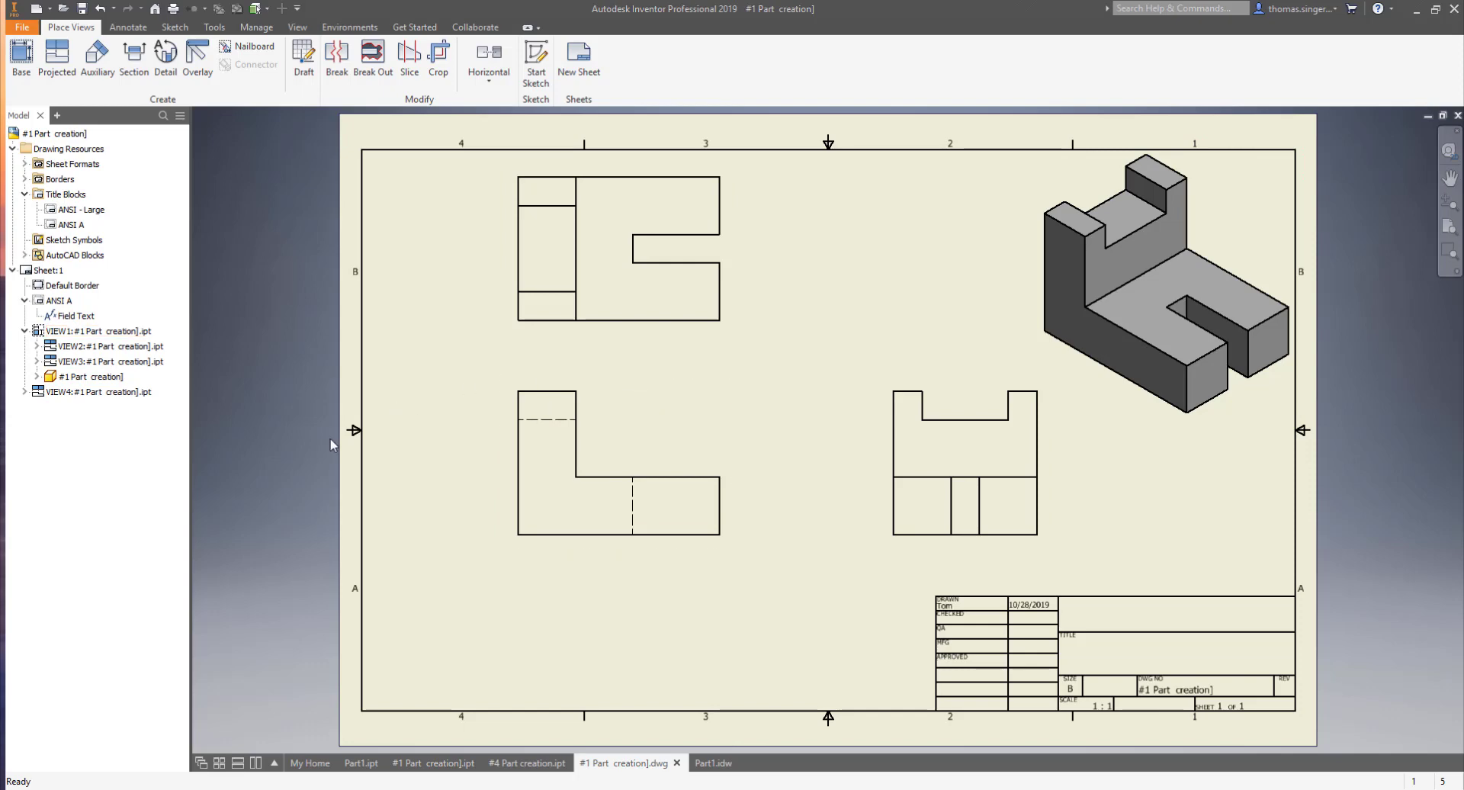
pyautogui.click(711, 763)
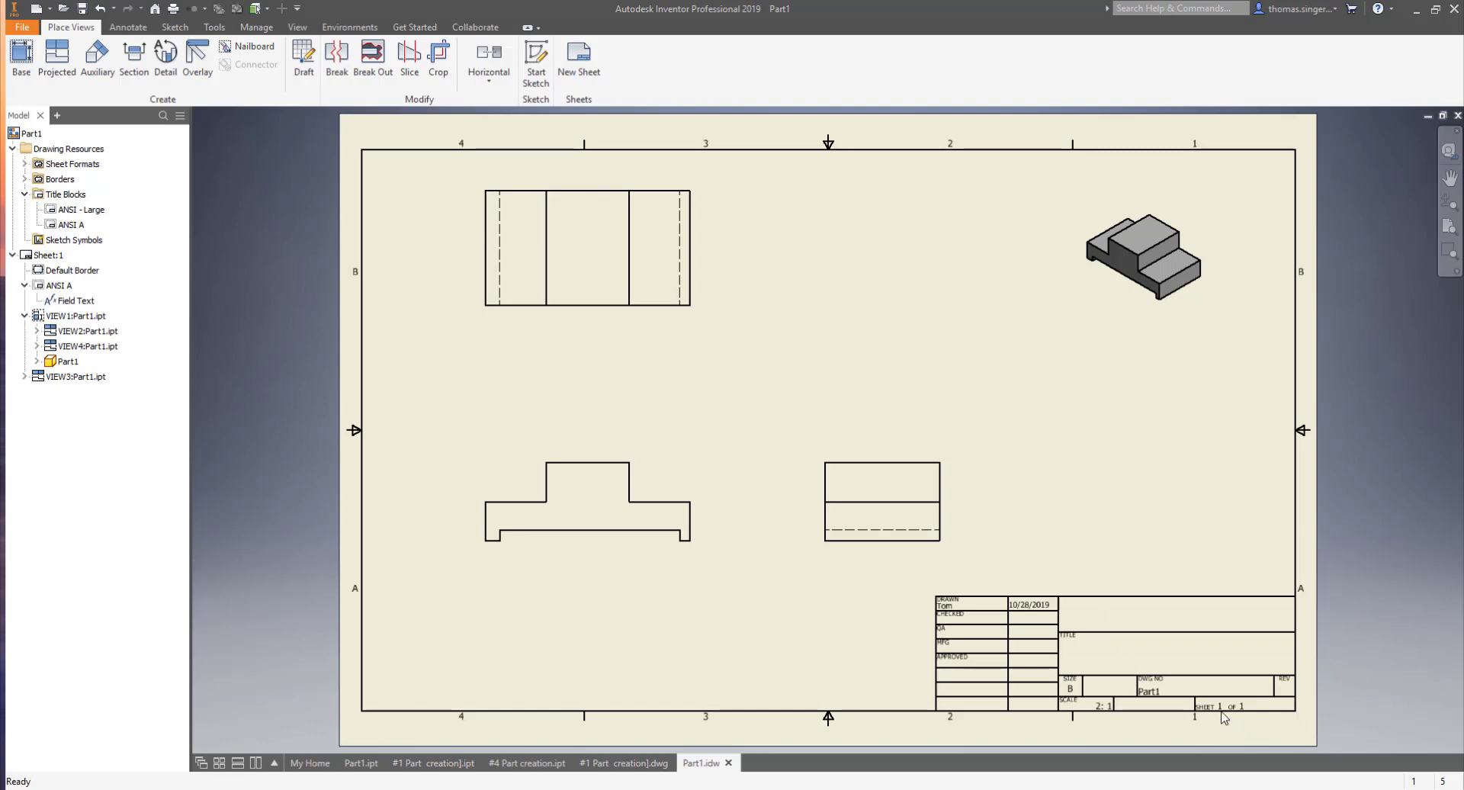
pyautogui.click(606, 763)
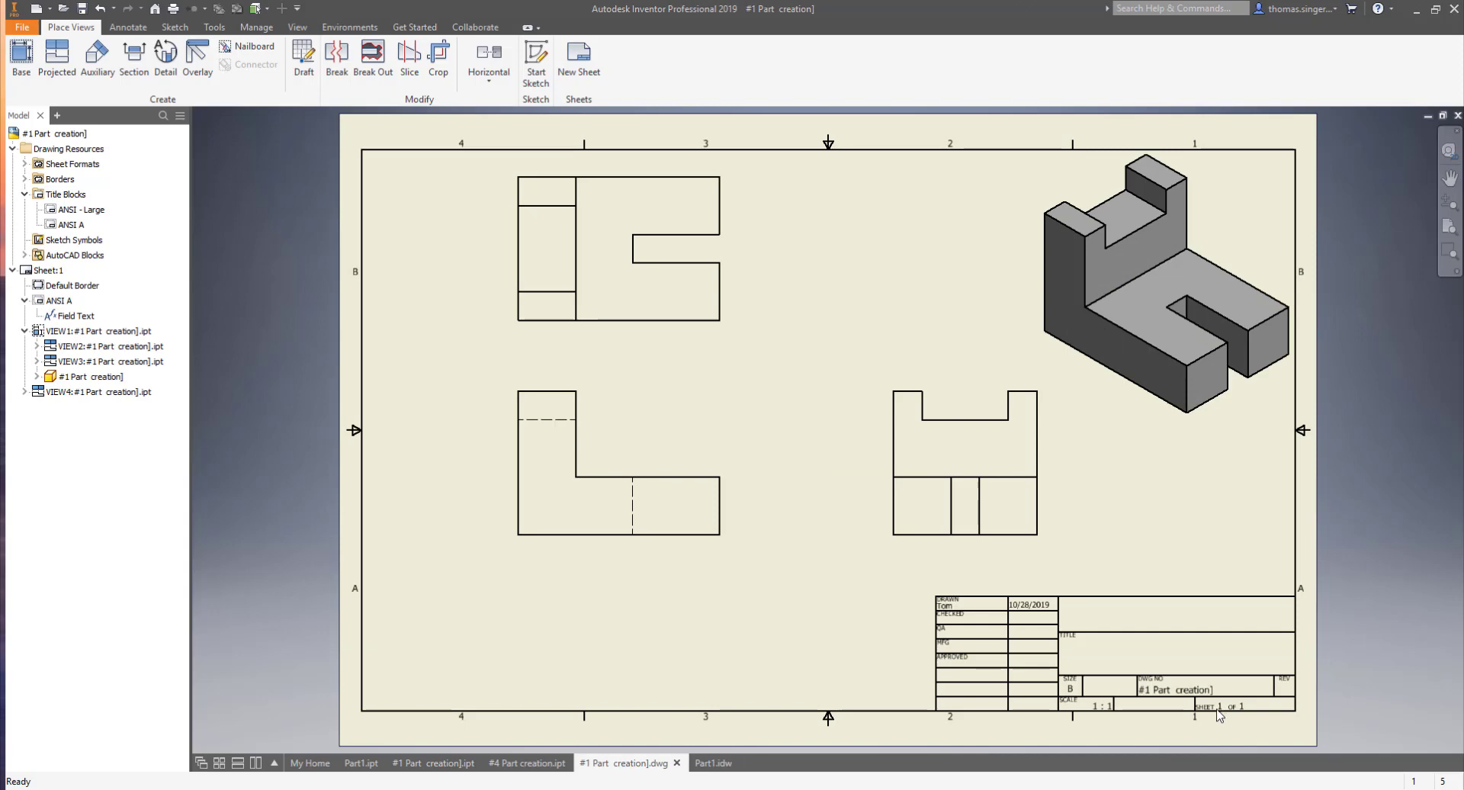
pyautogui.click(713, 763)
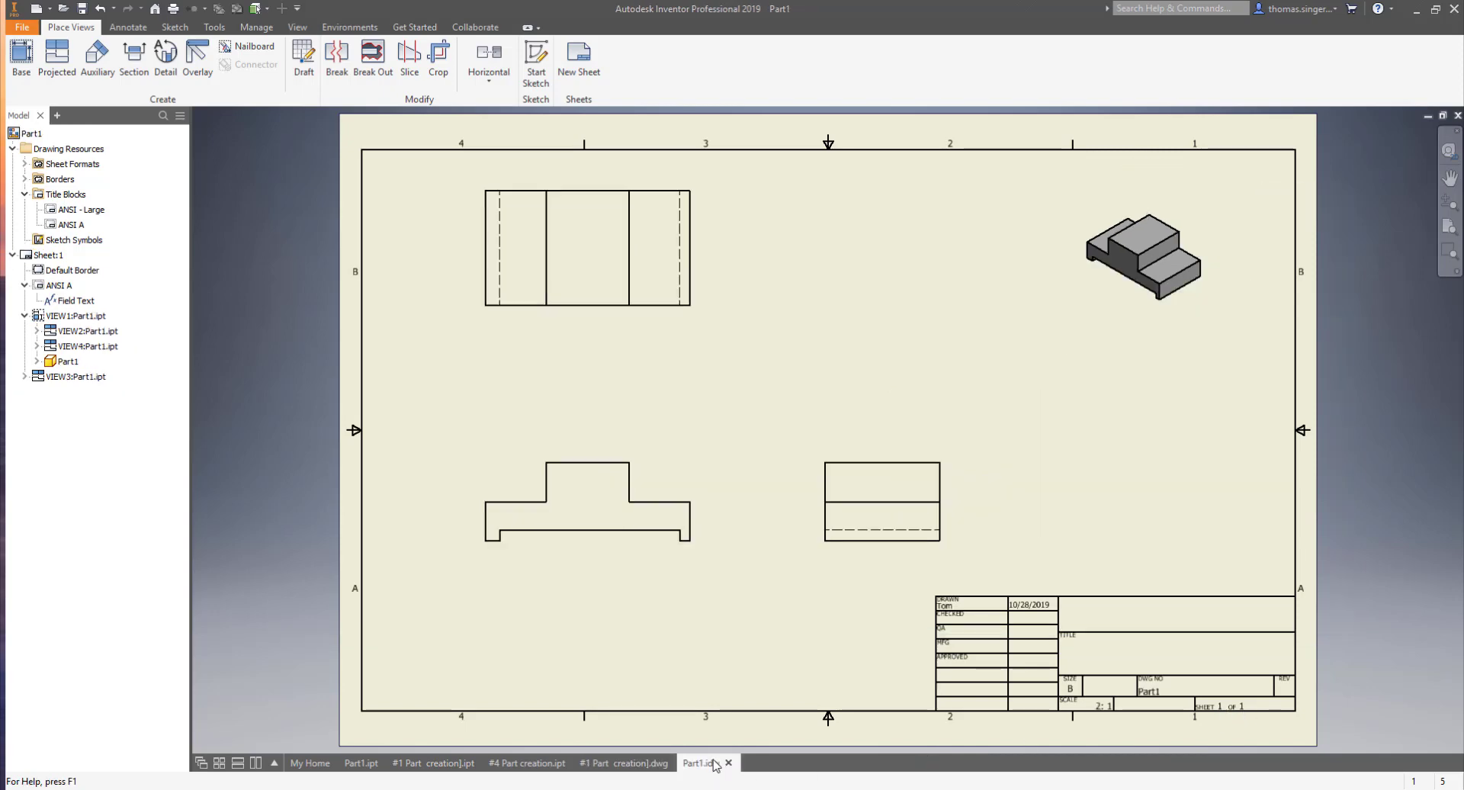
# Copy Sheet:1 of Part1.idw and paste it into #1 Part creation].dwg as an additional sheet
pyautogui.rightClick(42, 257)
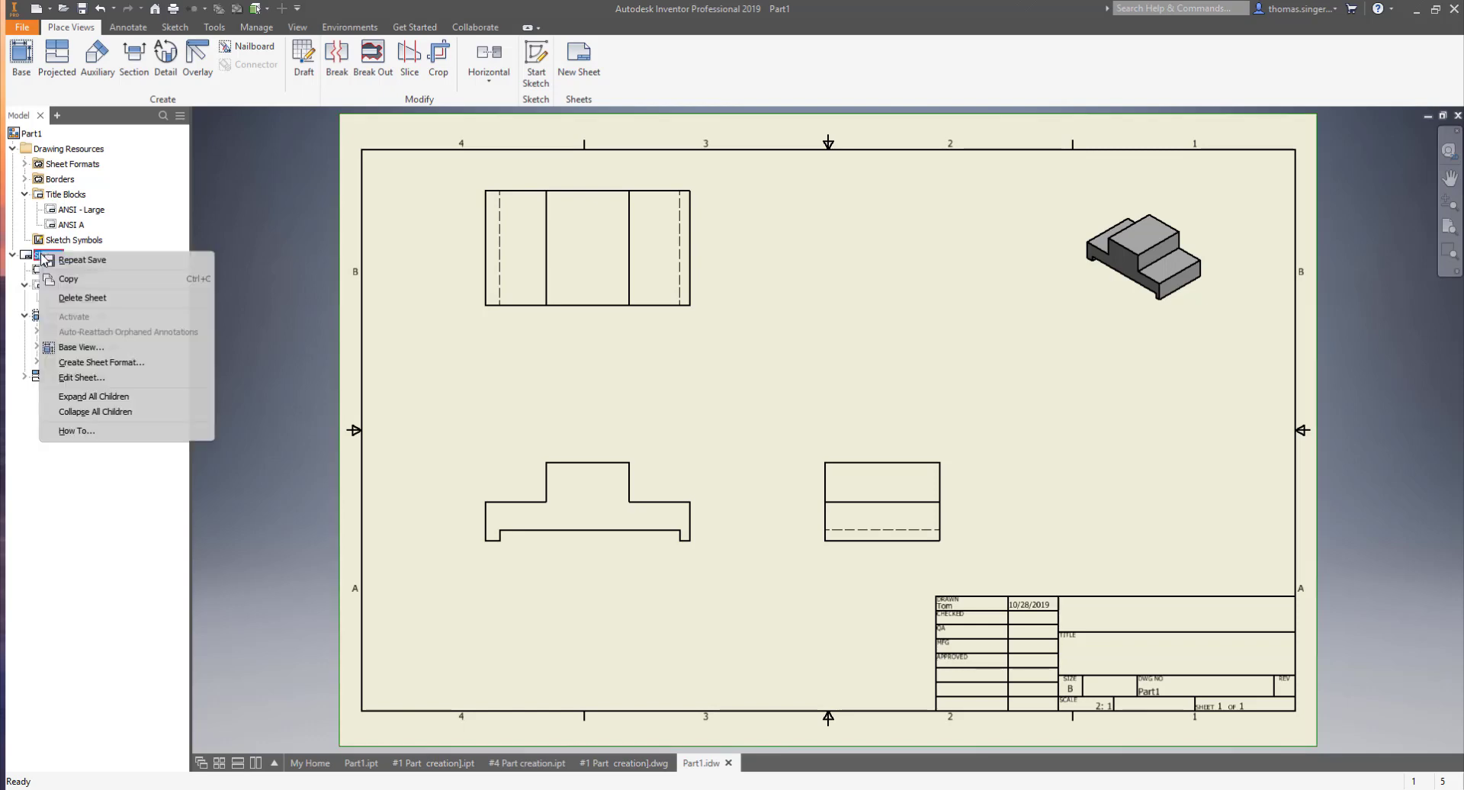
pyautogui.click(79, 280)
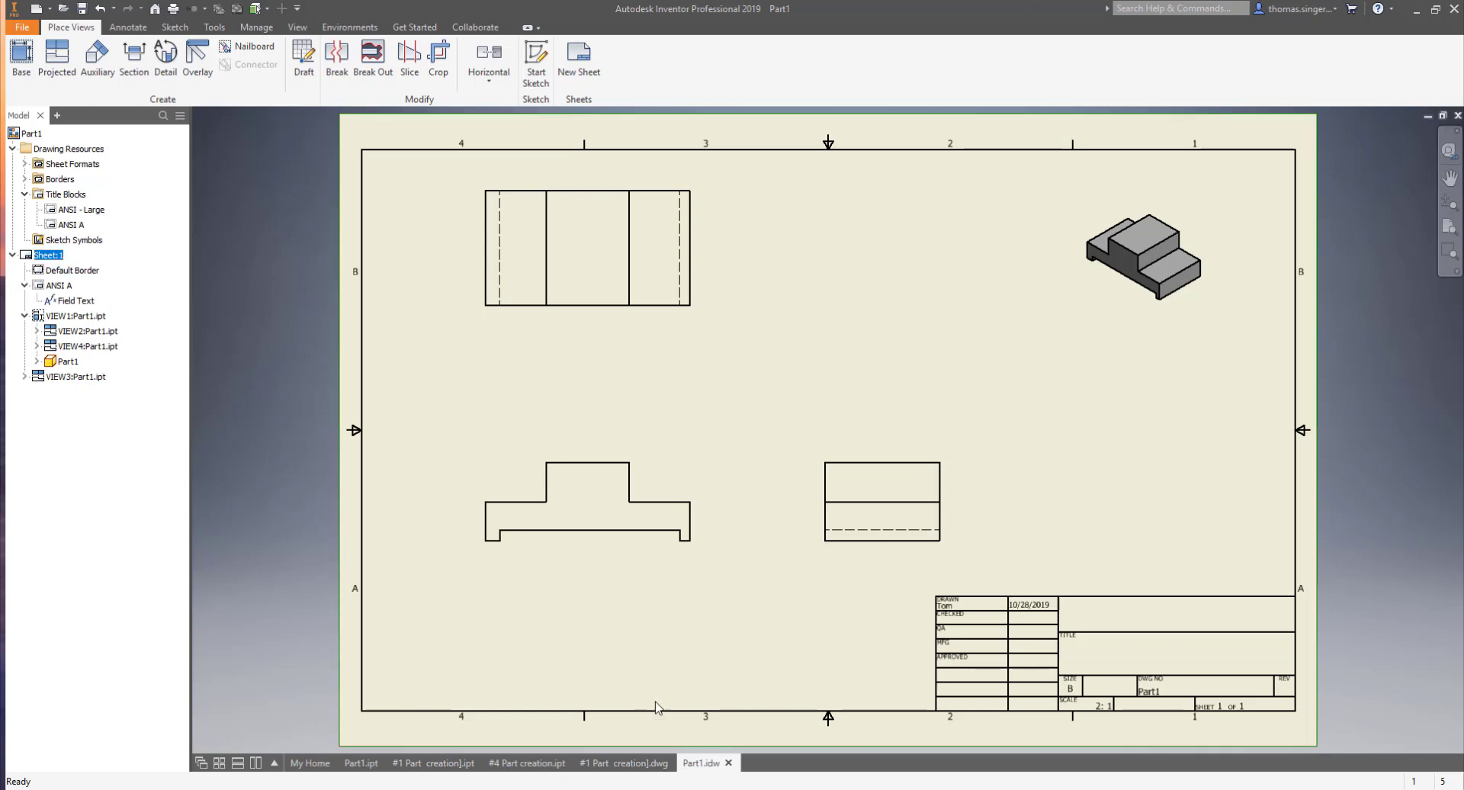
pyautogui.click(610, 763)
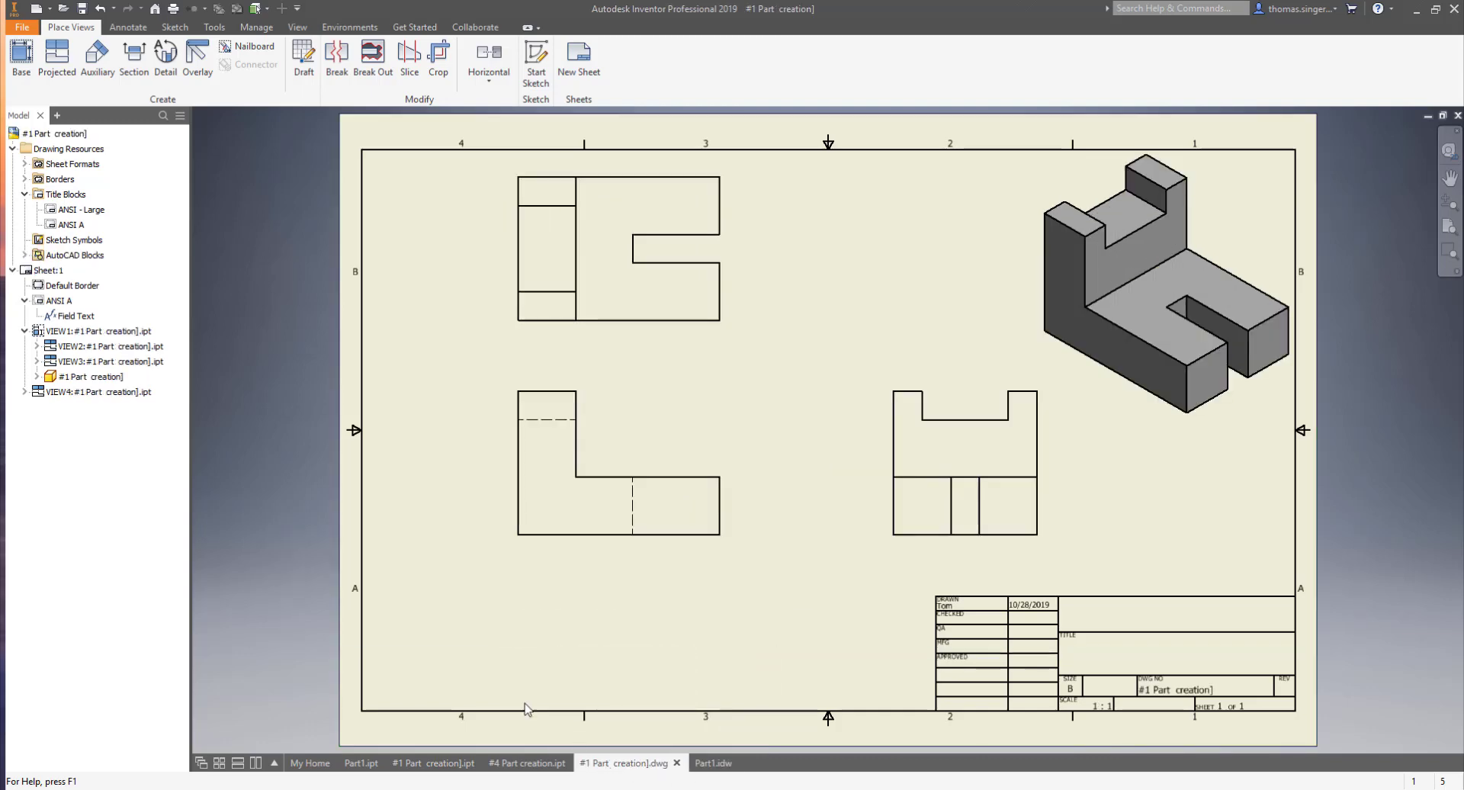
pyautogui.rightClick(36, 434)
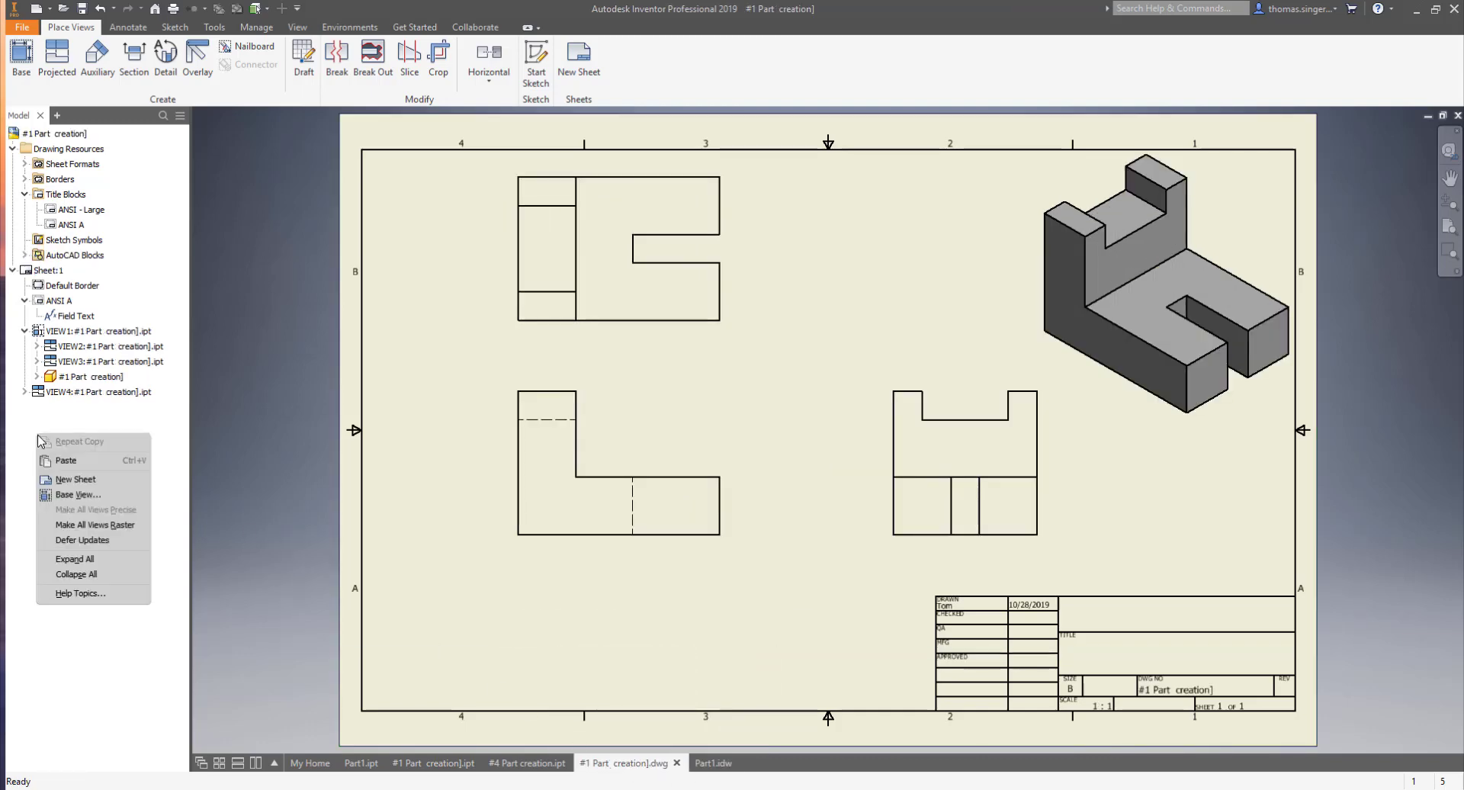
pyautogui.click(72, 460)
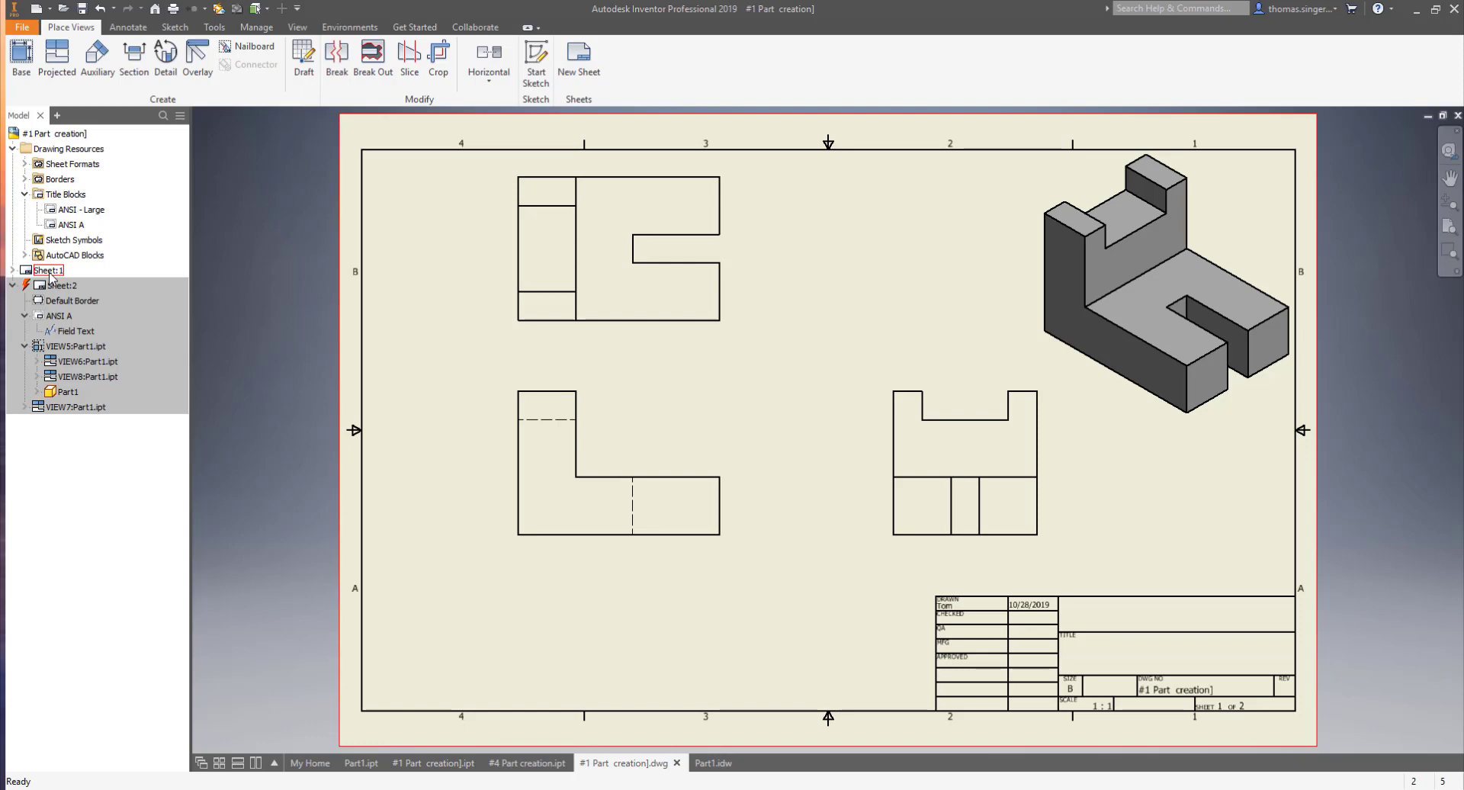
# Activate Sheet:2 and return to Sheet:1 to compare their views, title-block scales and sheet numbering
pyautogui.moveTo(27, 291)
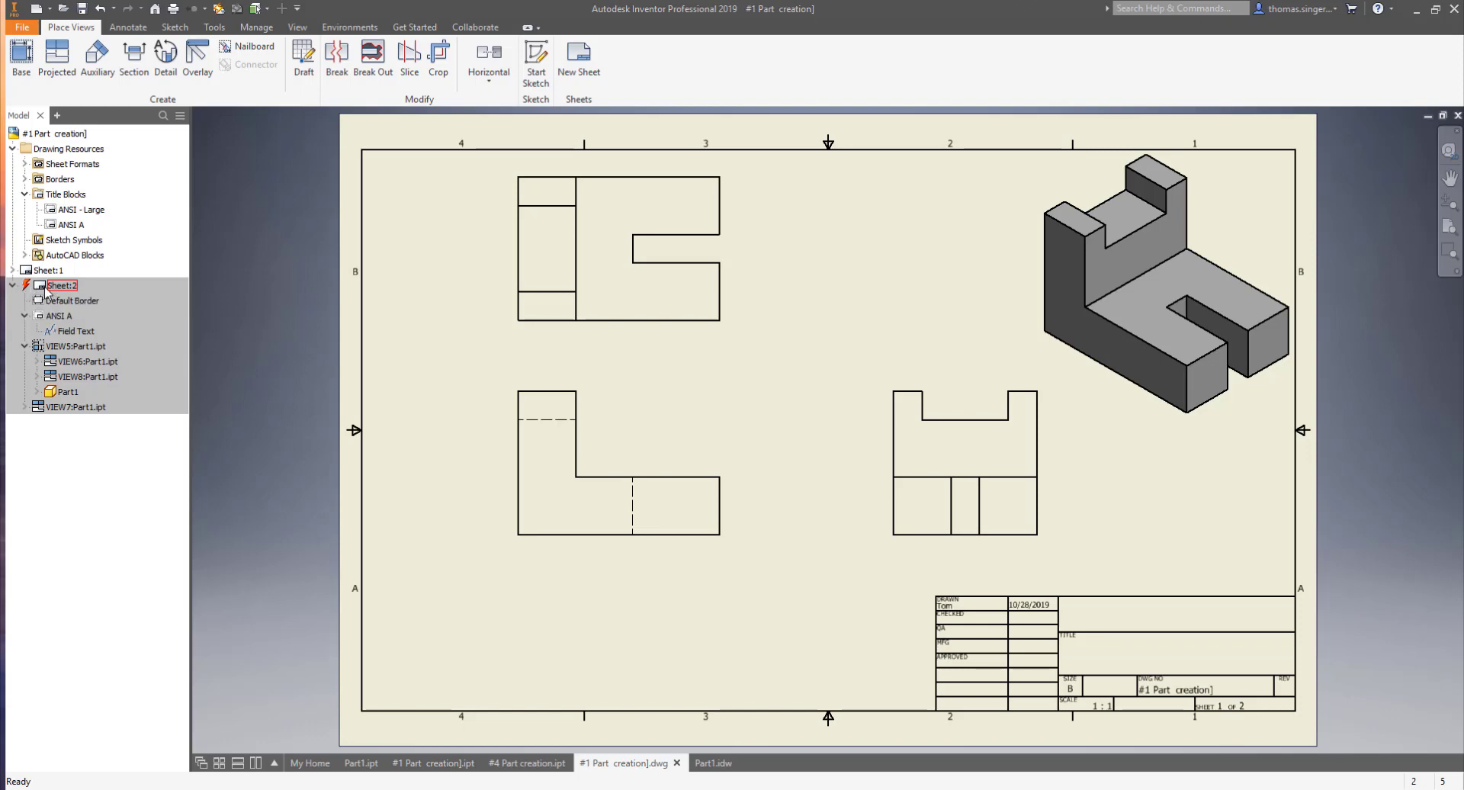
pyautogui.doubleClick(46, 286)
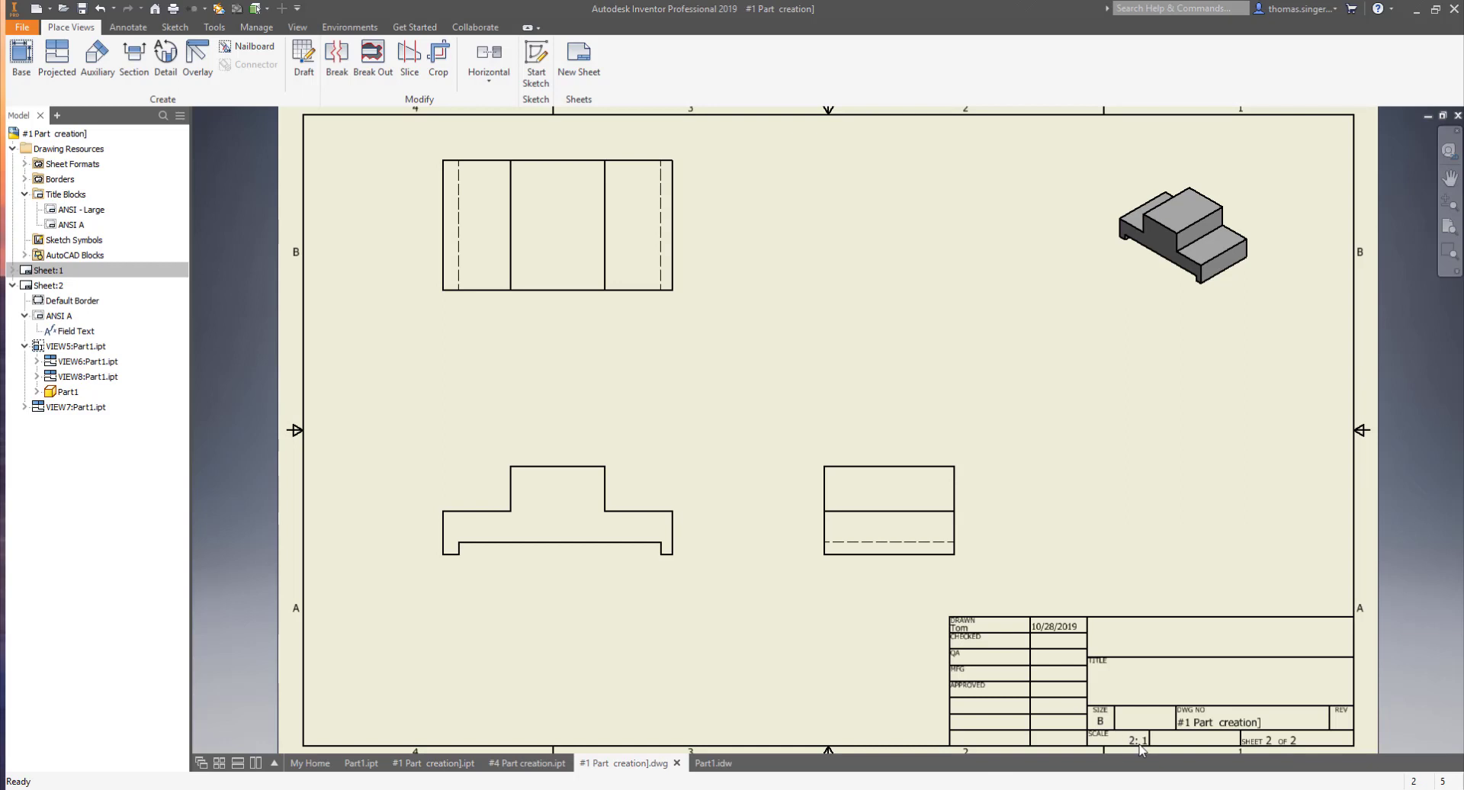
pyautogui.click(44, 271)
pyautogui.click(43, 270)
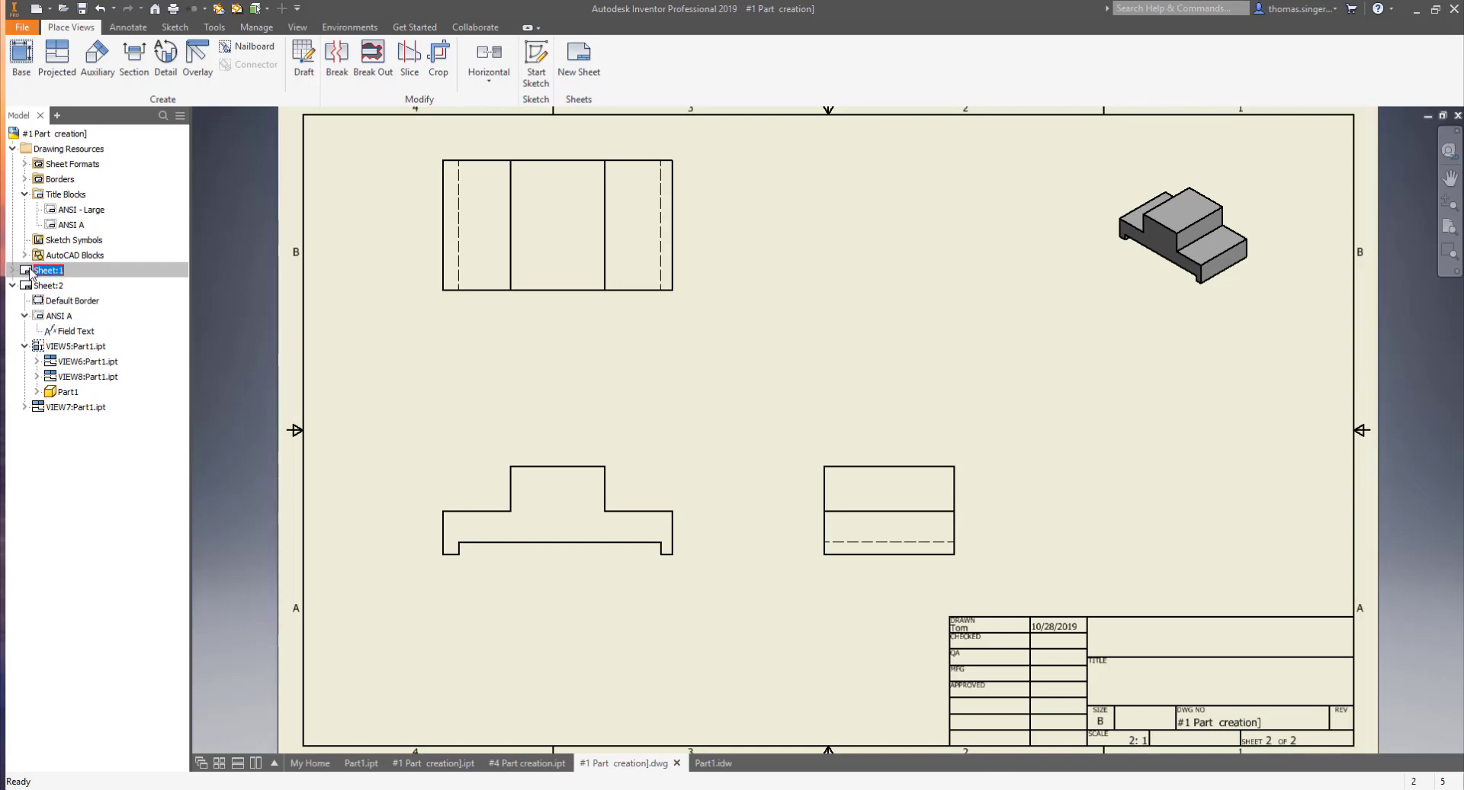
pyautogui.doubleClick(29, 271)
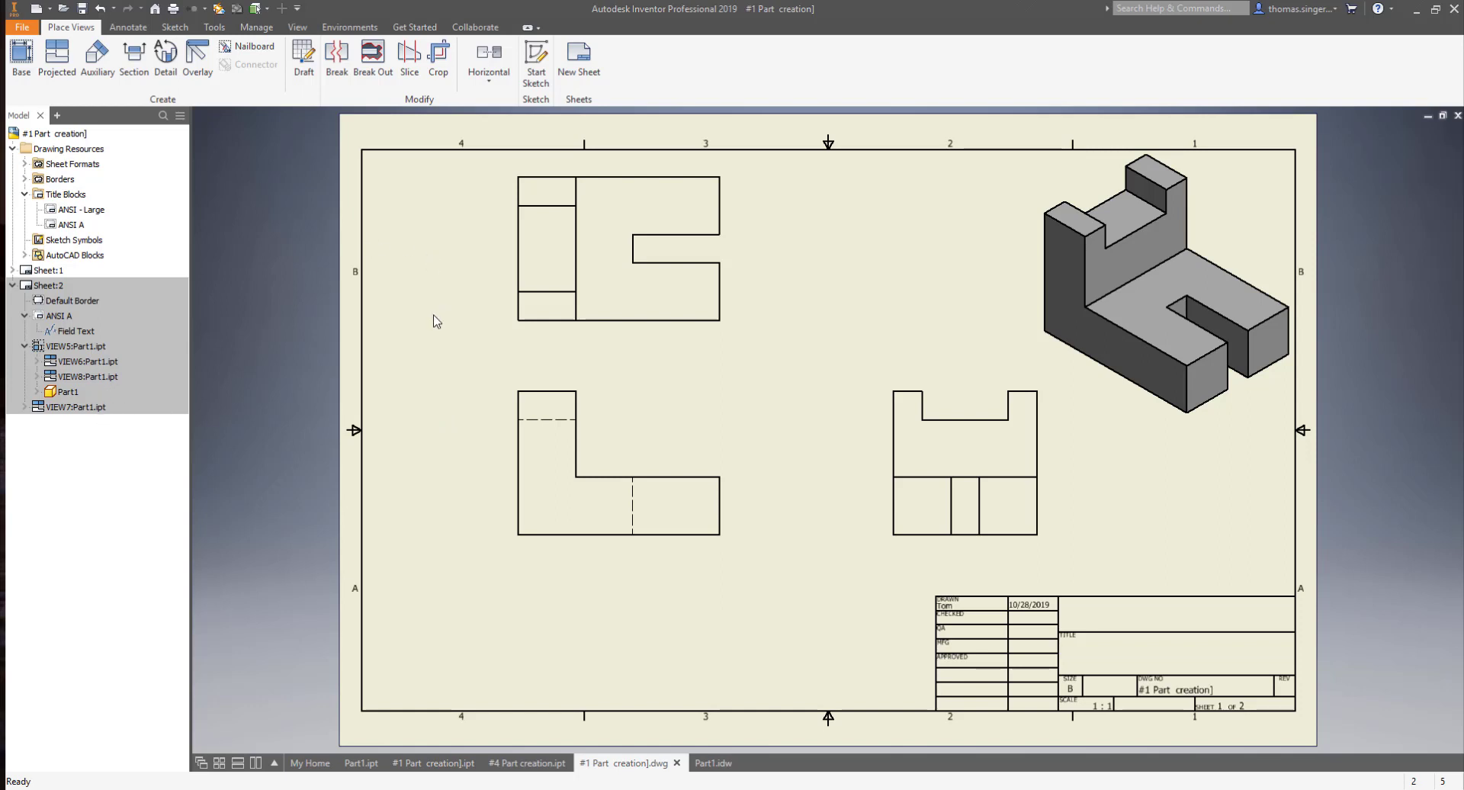
# Export the drawing to New folder as the PDF file #1 Part creation], with the print range set to all sheets
pyautogui.click(22, 27)
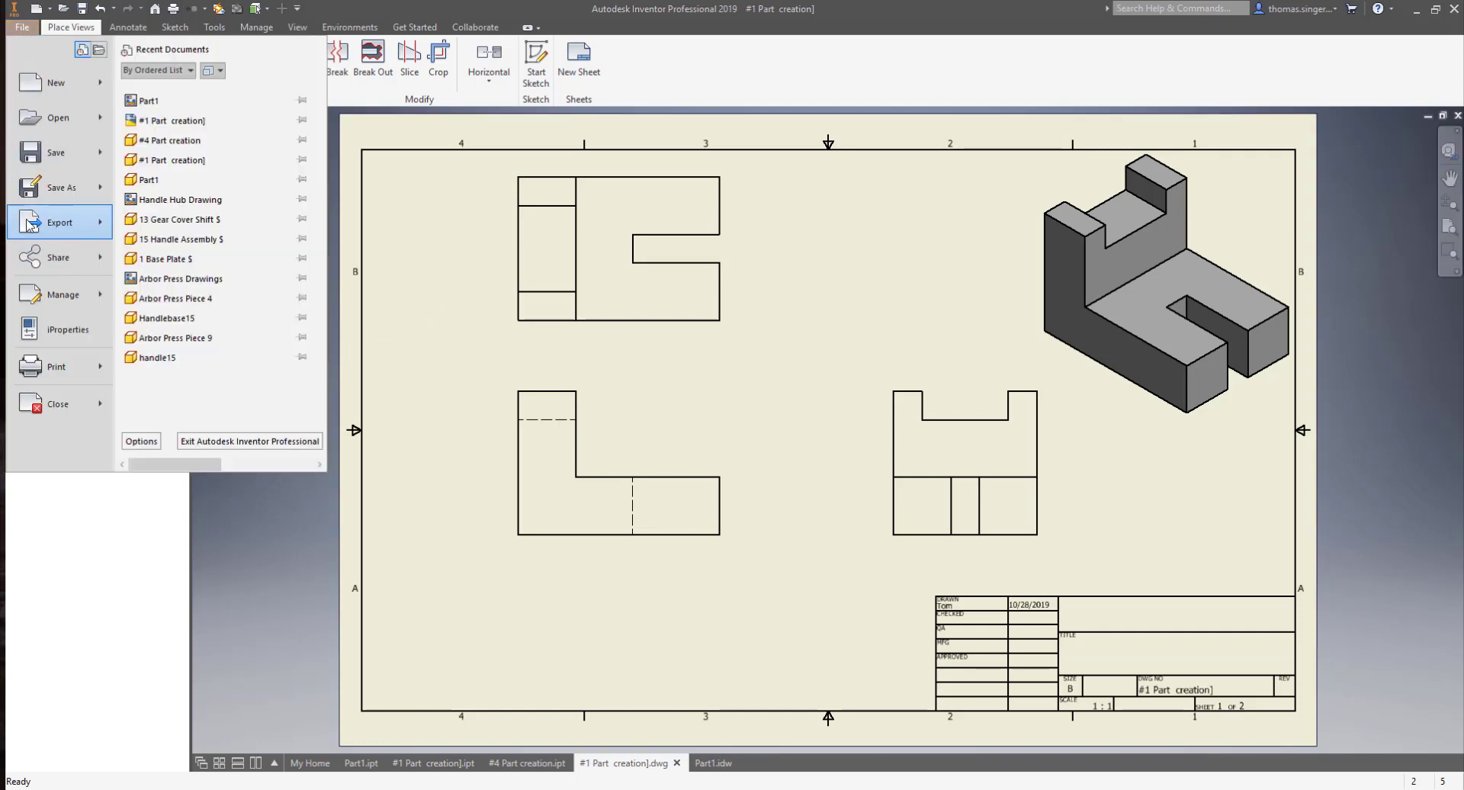
pyautogui.moveTo(31, 222)
pyautogui.click(203, 184)
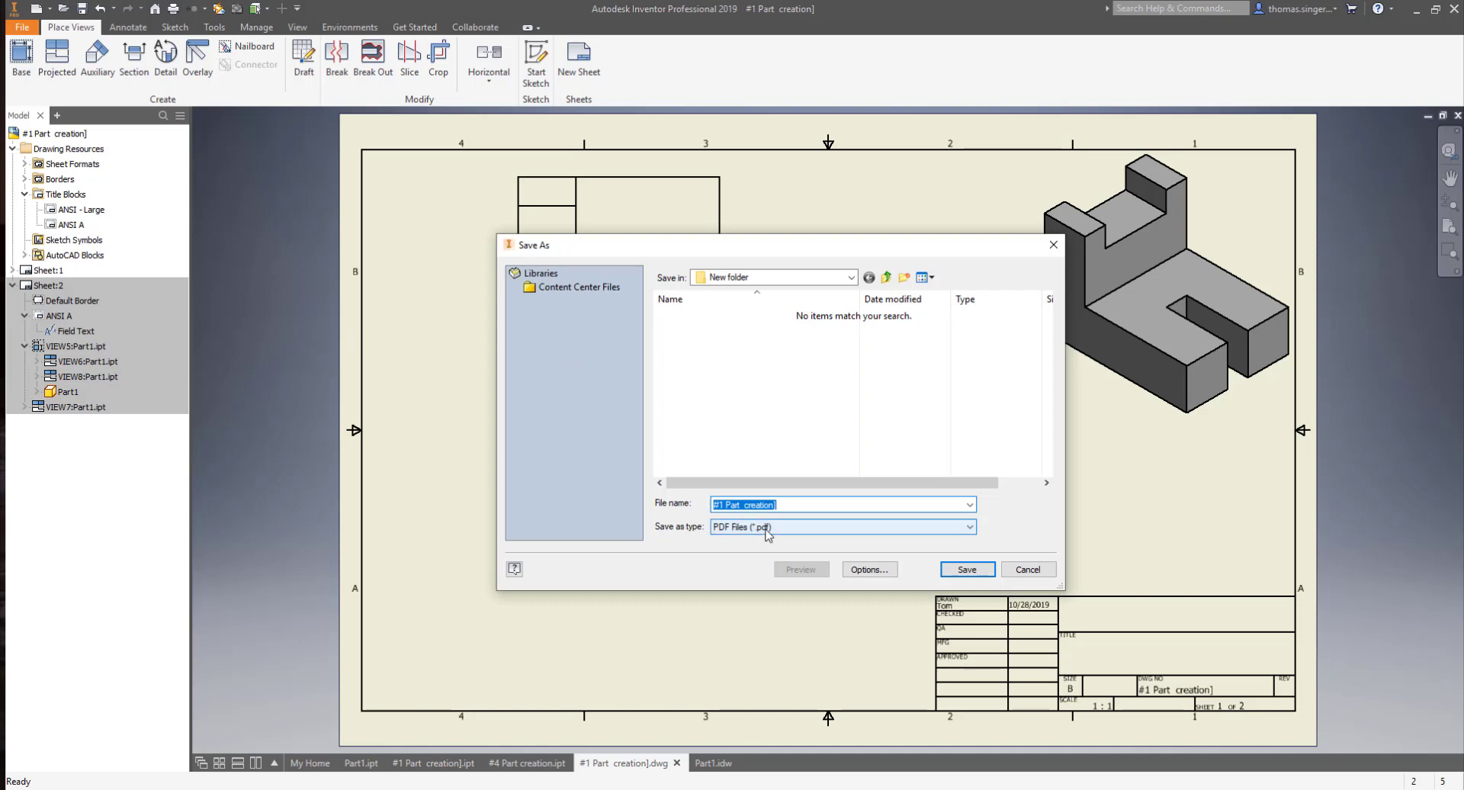
pyautogui.click(875, 575)
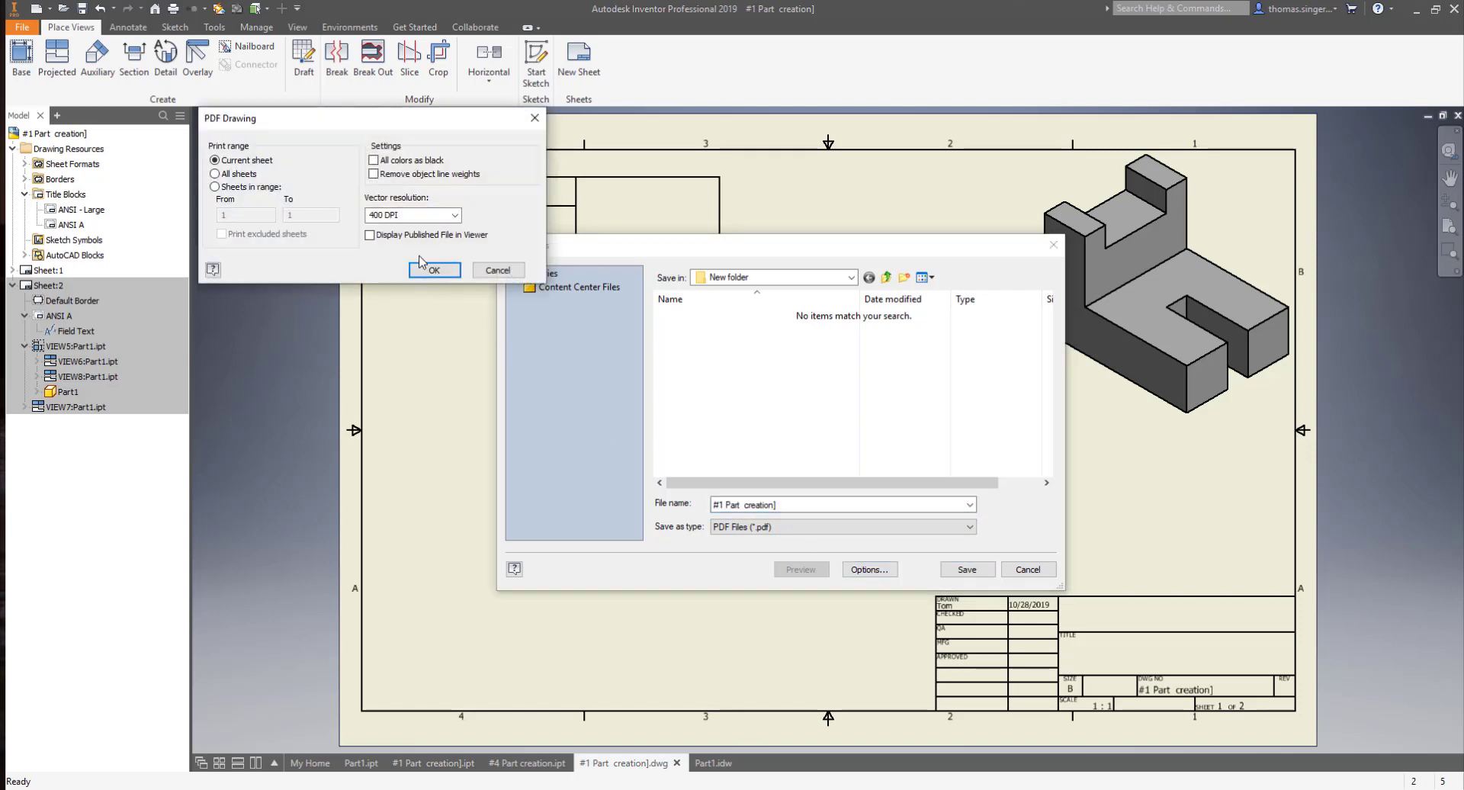
pyautogui.click(239, 177)
pyautogui.click(431, 271)
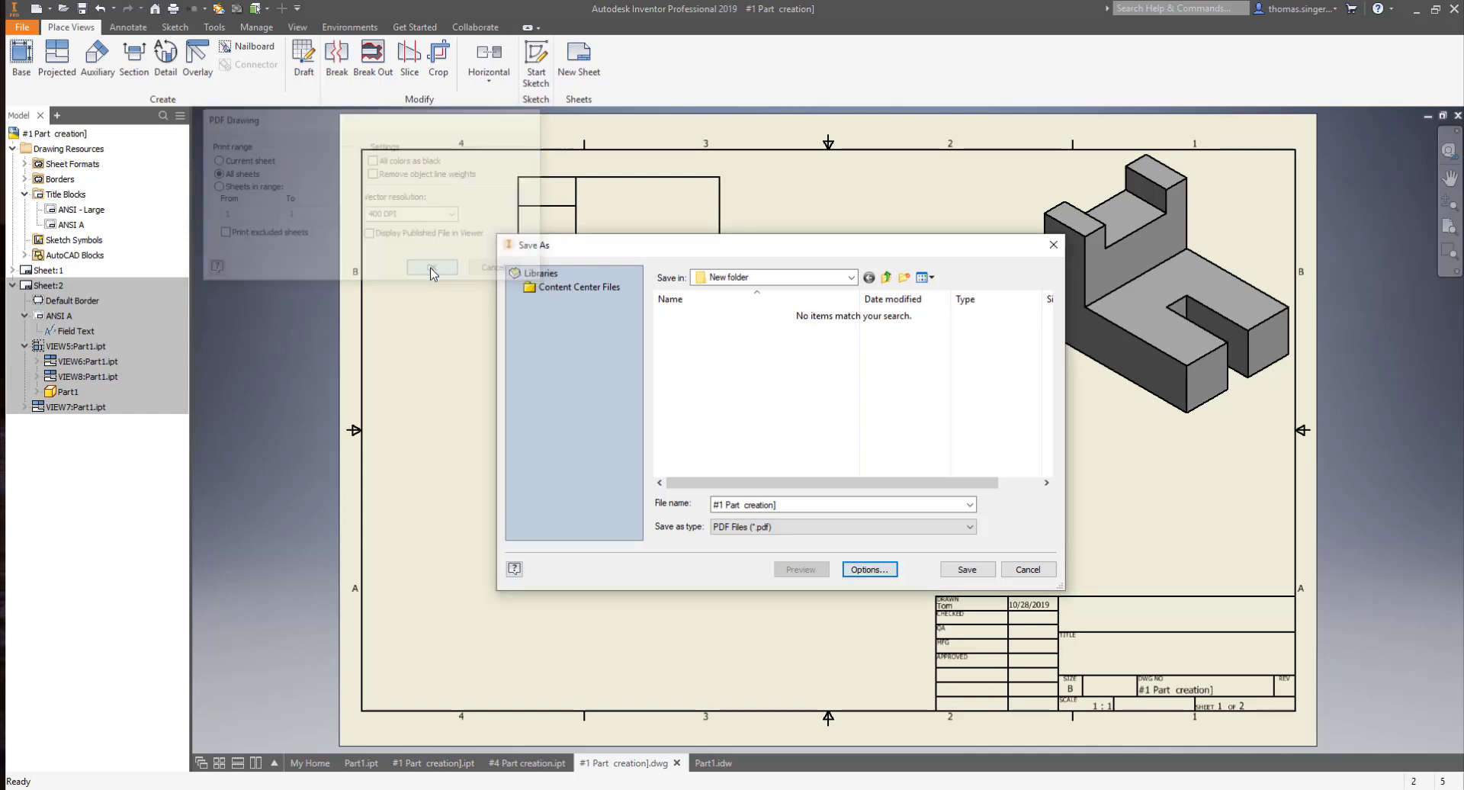
pyautogui.click(967, 570)
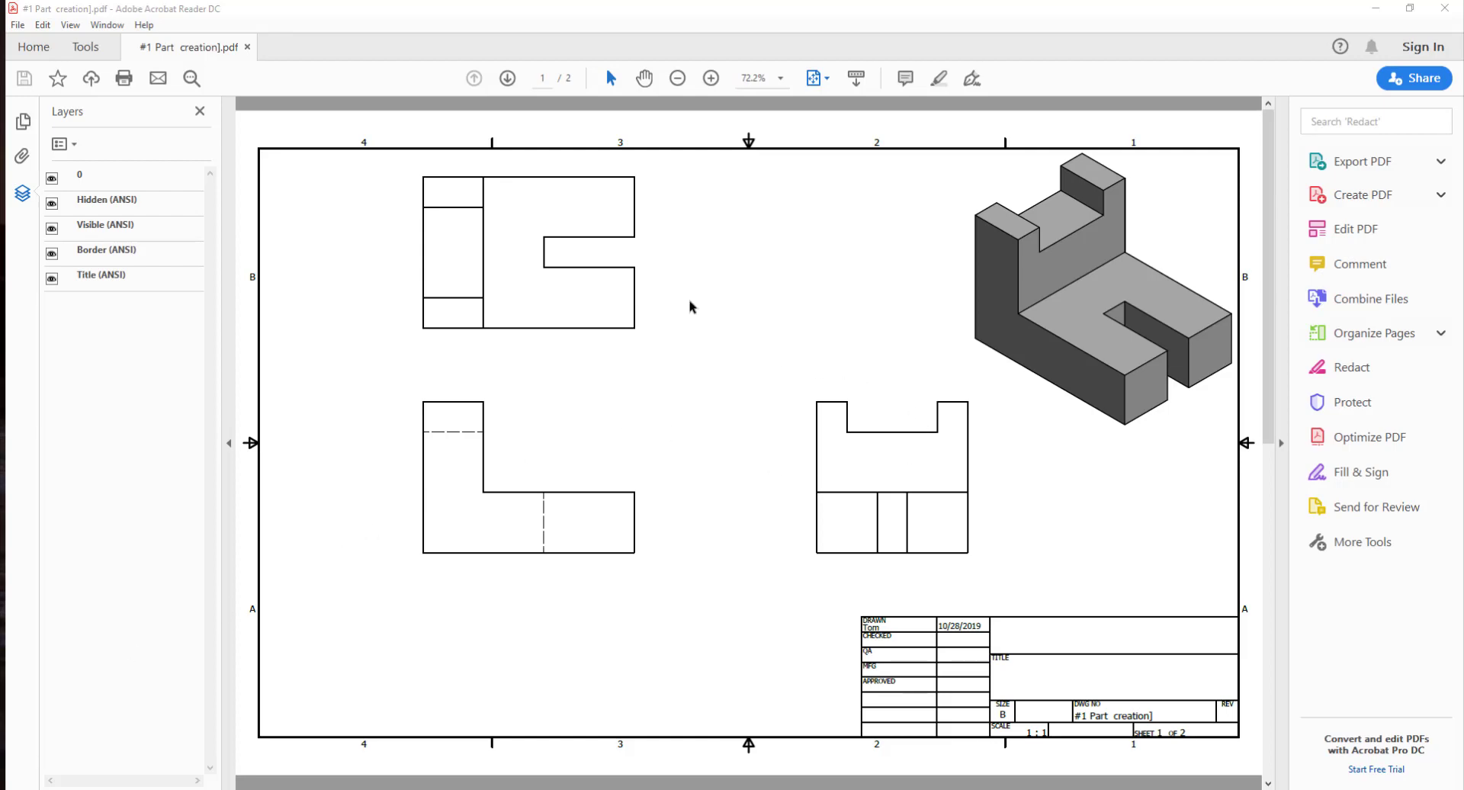
# Examine both pages of the exported PDF in Adobe Acrobat Reader DC, ending on the first page
pyautogui.scroll(-1, 693, 310)
pyautogui.scroll(1, 712, 331)
pyautogui.scroll(-1, 712, 330)
pyautogui.scroll(1, 712, 331)
pyautogui.scroll(-1, 712, 331)
pyautogui.scroll(1, 712, 331)
pyautogui.scroll(-1, 712, 331)
pyautogui.scroll(1, 712, 331)
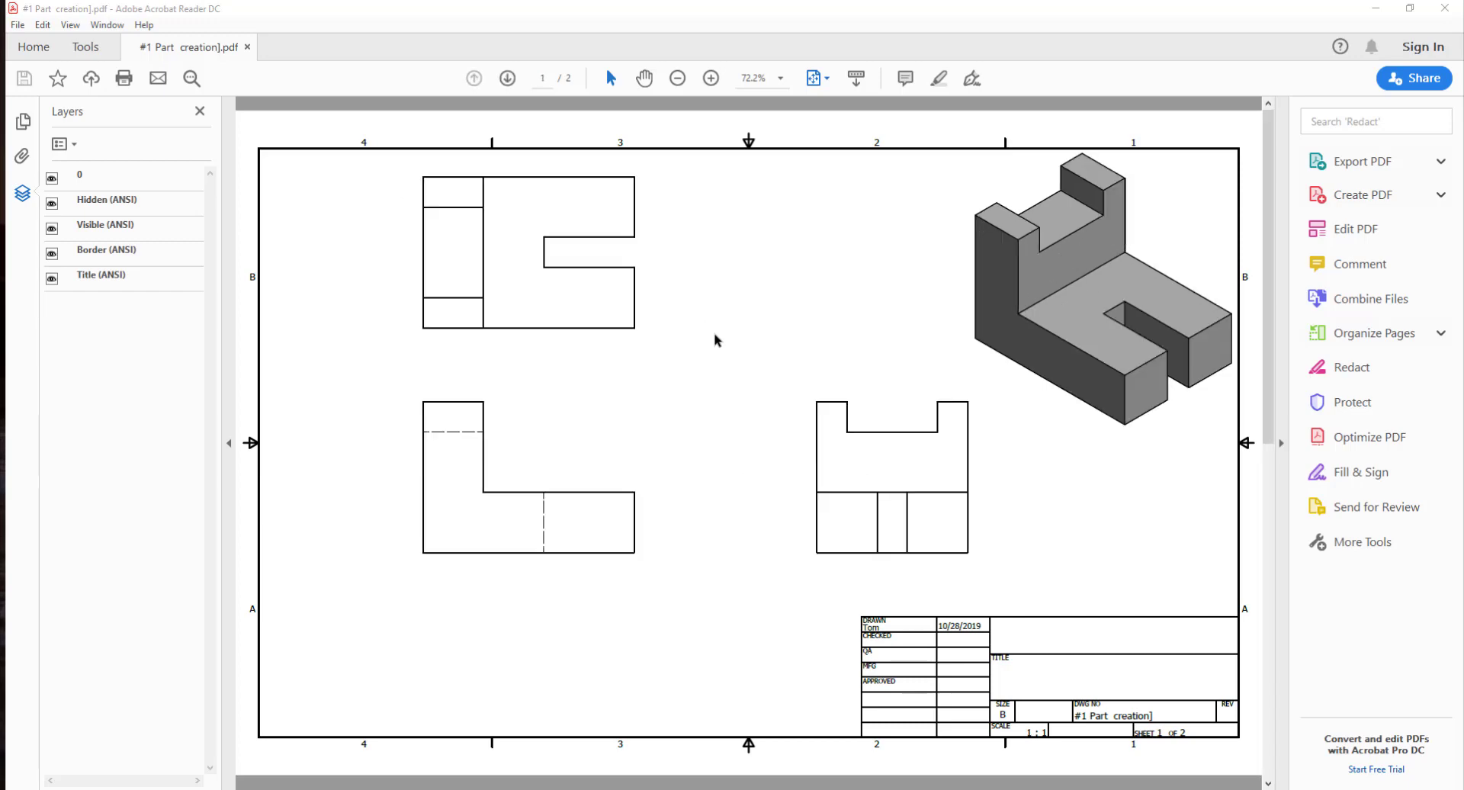